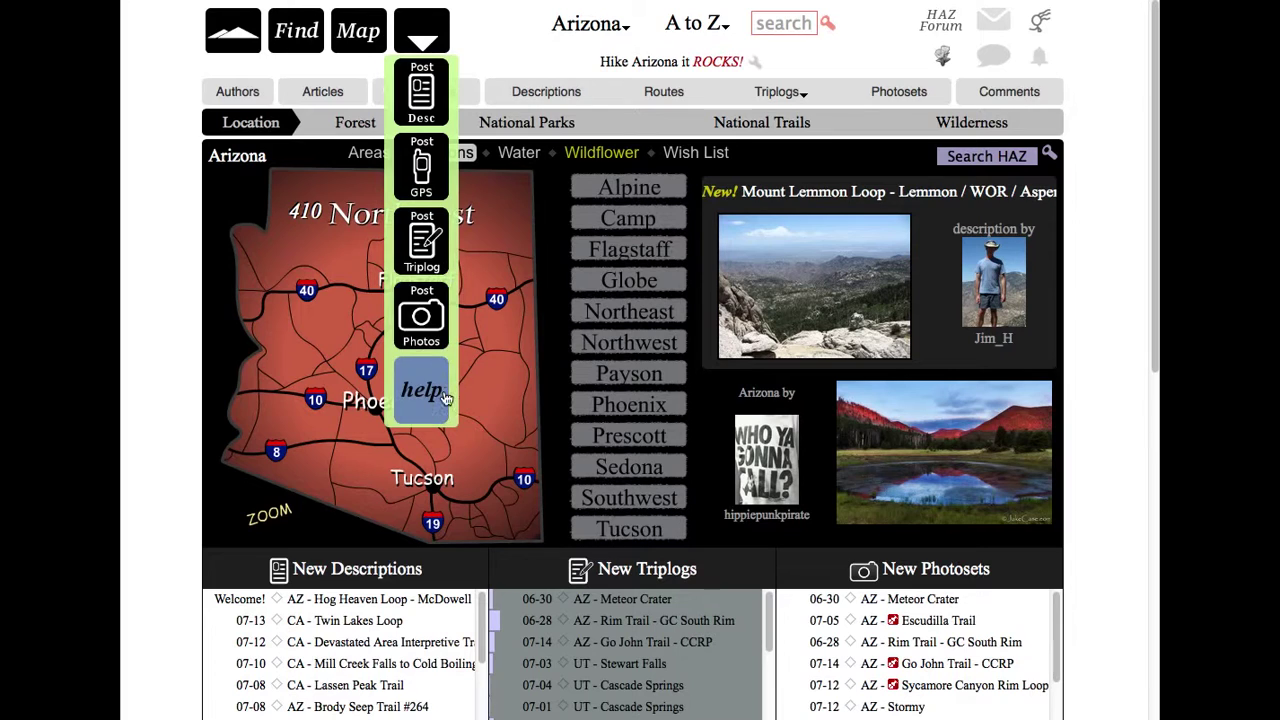
Step: Review the posting help and tips on the naming scheme and suggested posting order
left_click(444, 395)
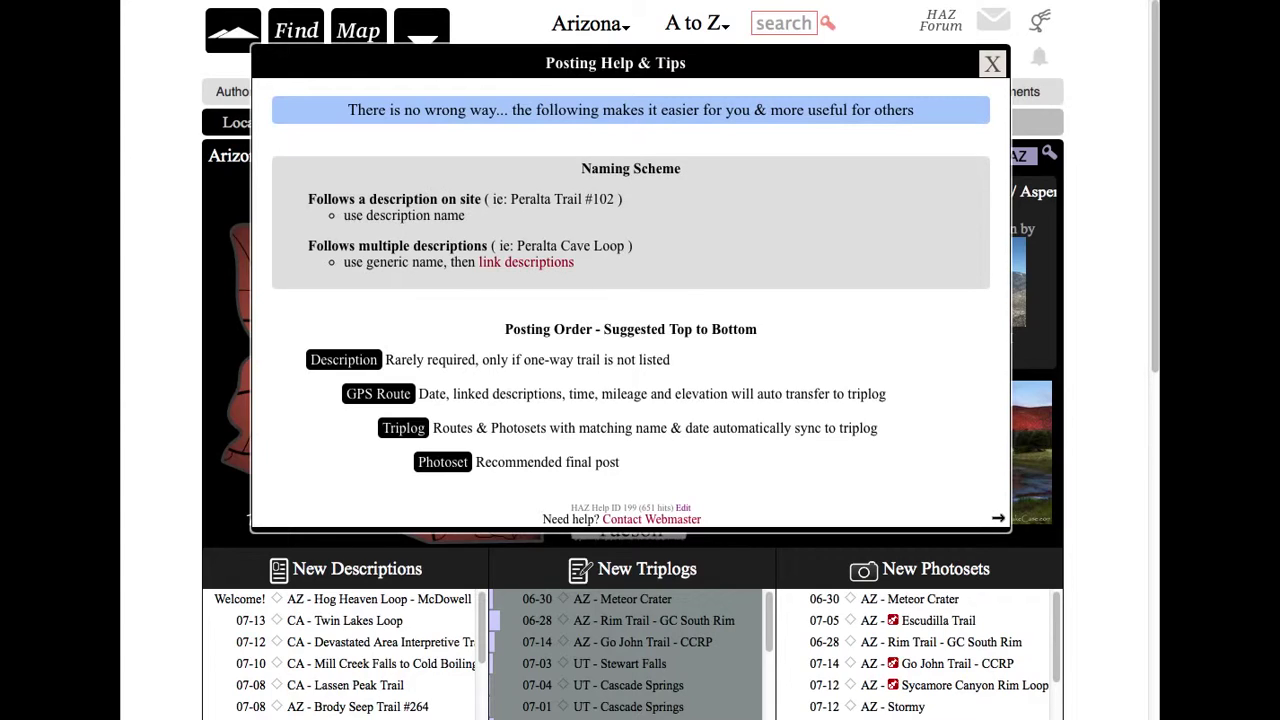
left_click(989, 64)
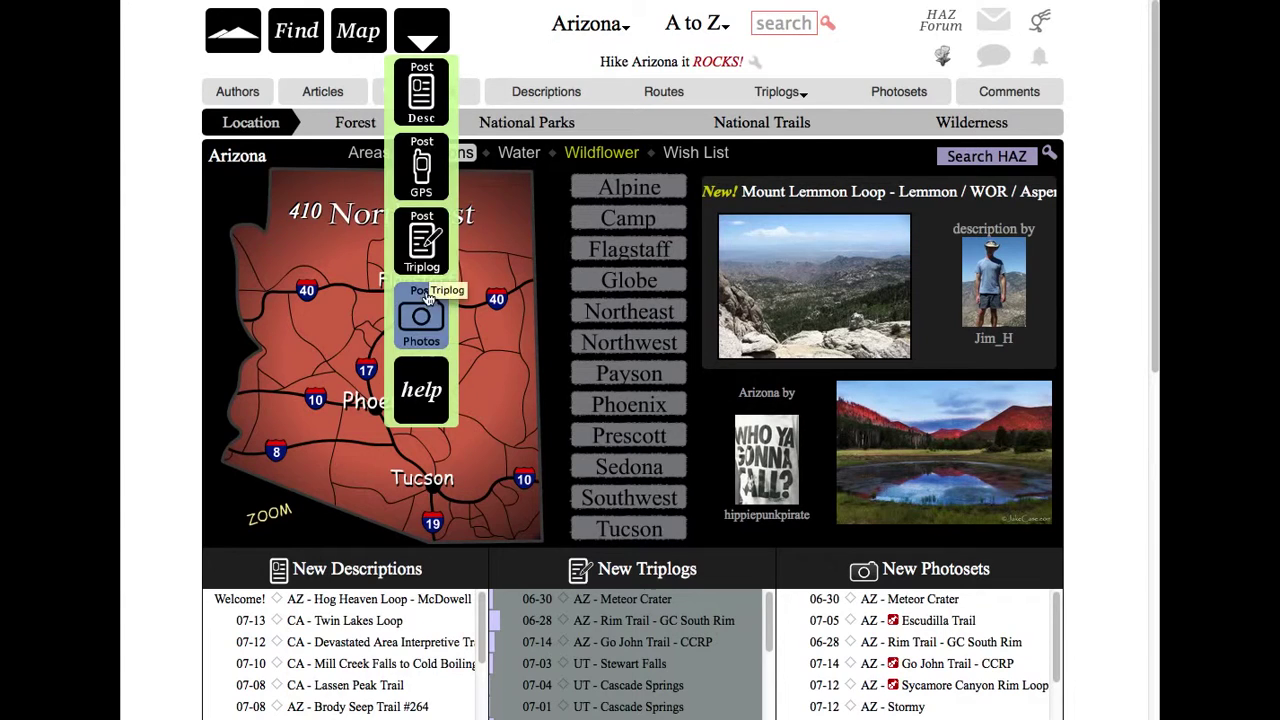
Step: Start a GPS route post and upload 18824_Peralta_to.gpx from the device's Downloads folder
left_click(440, 174)
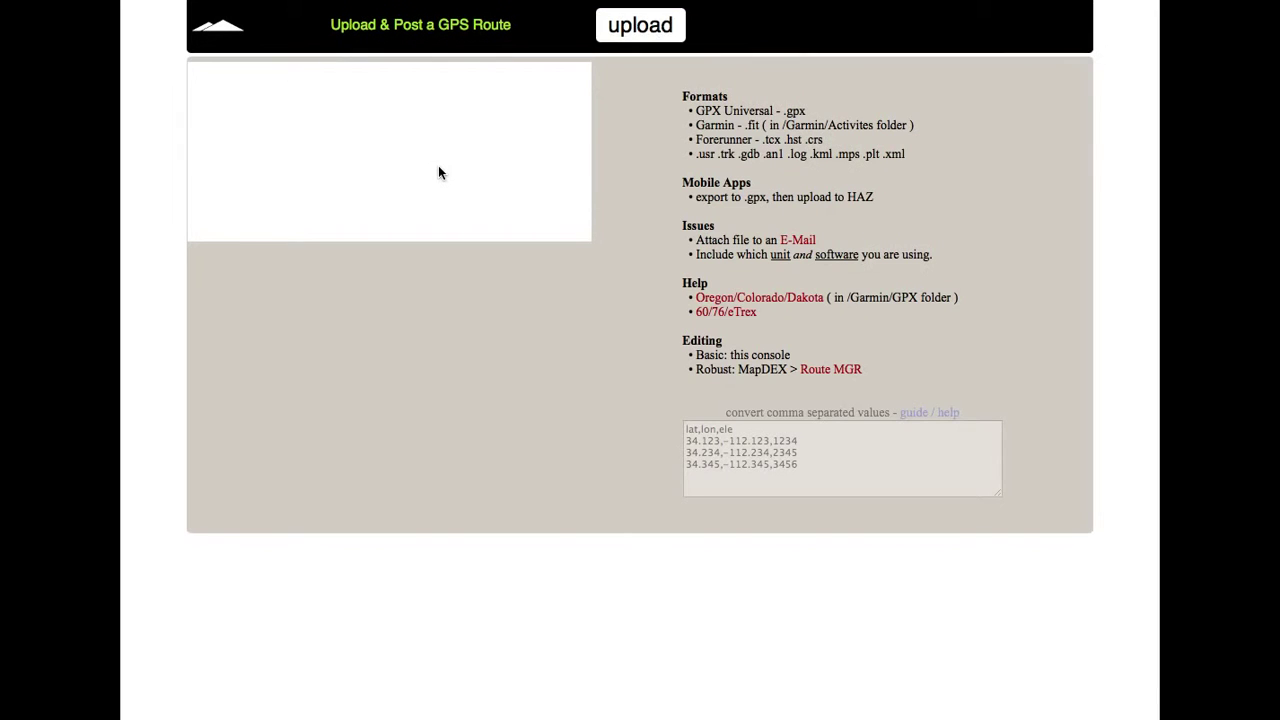
left_click(640, 25)
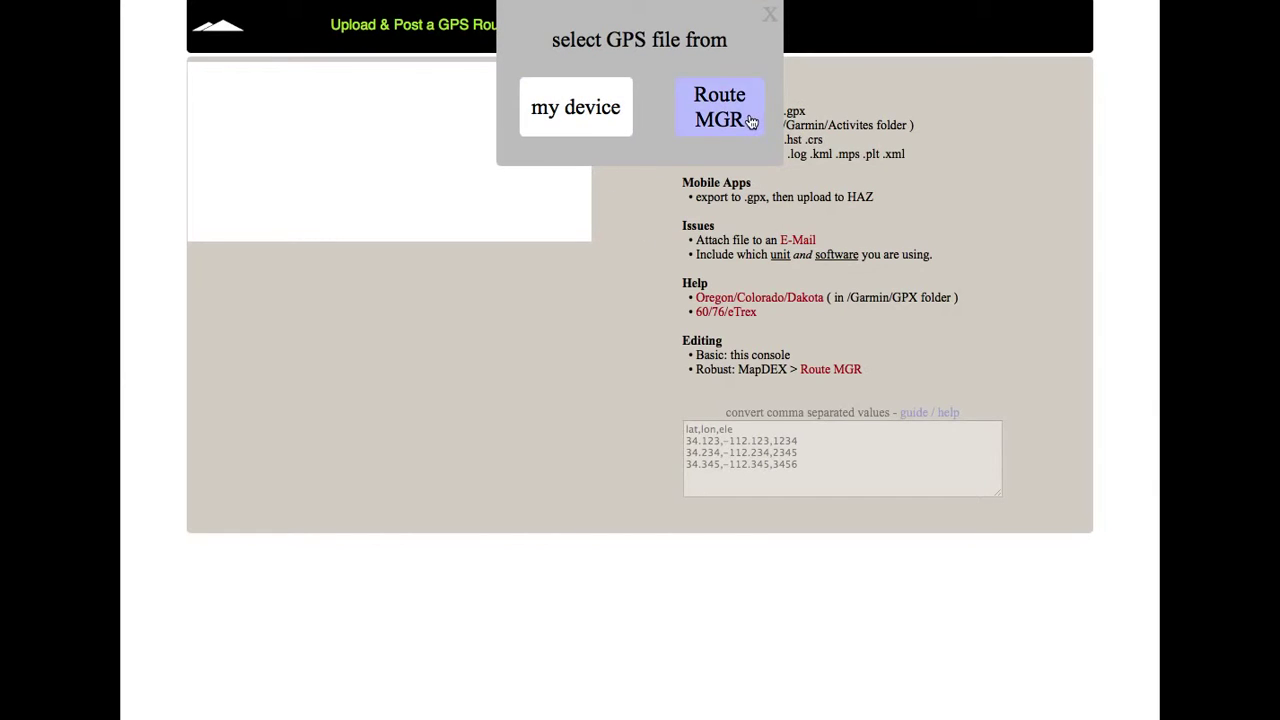
left_click(601, 118)
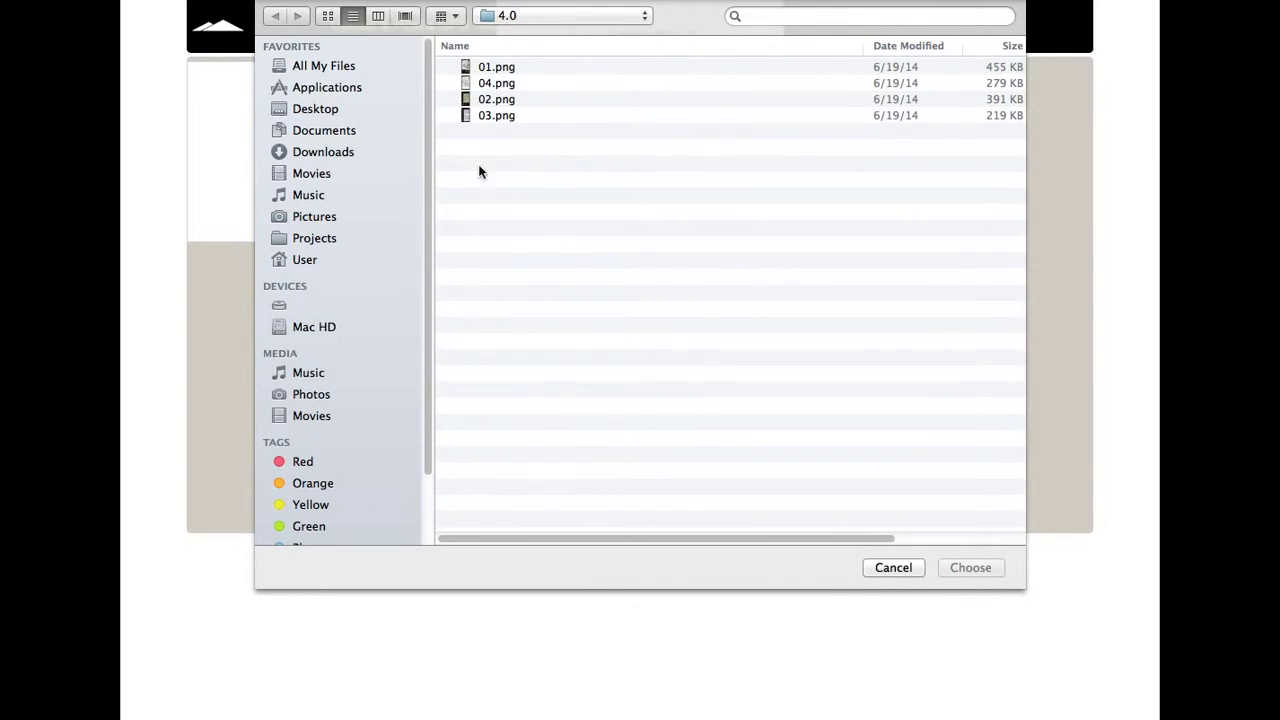
left_click(299, 157)
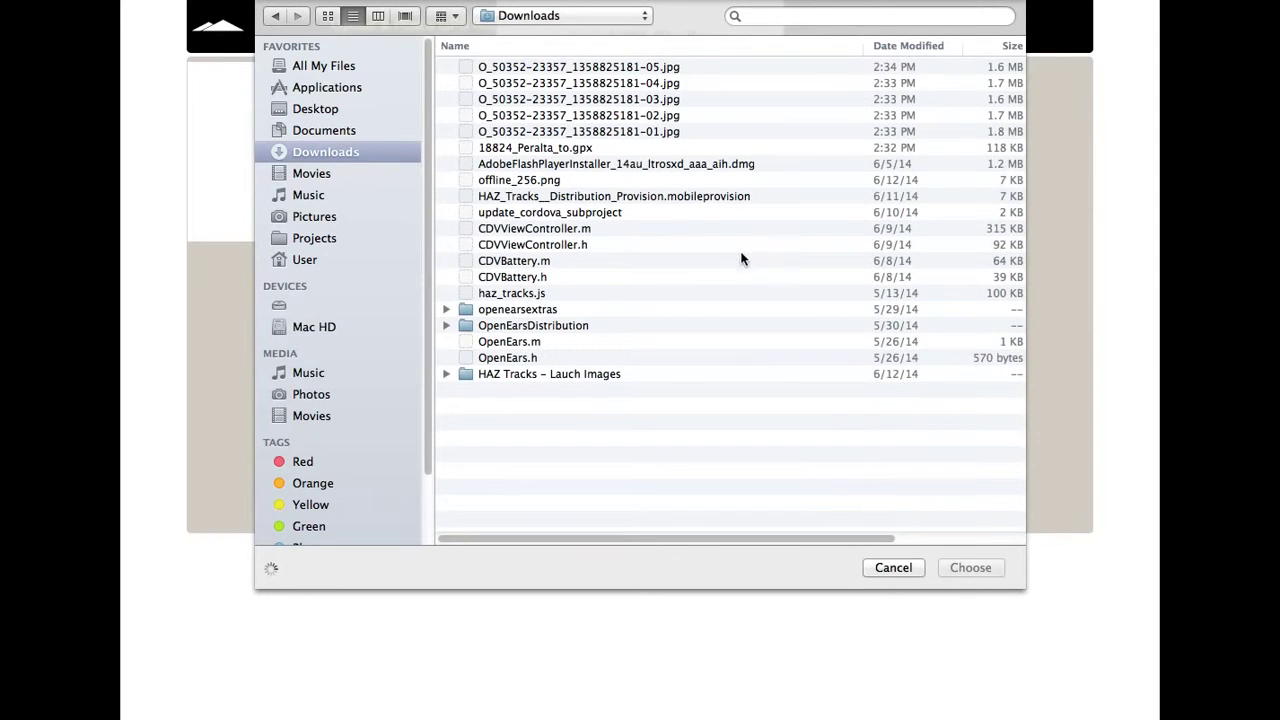
left_click(520, 148)
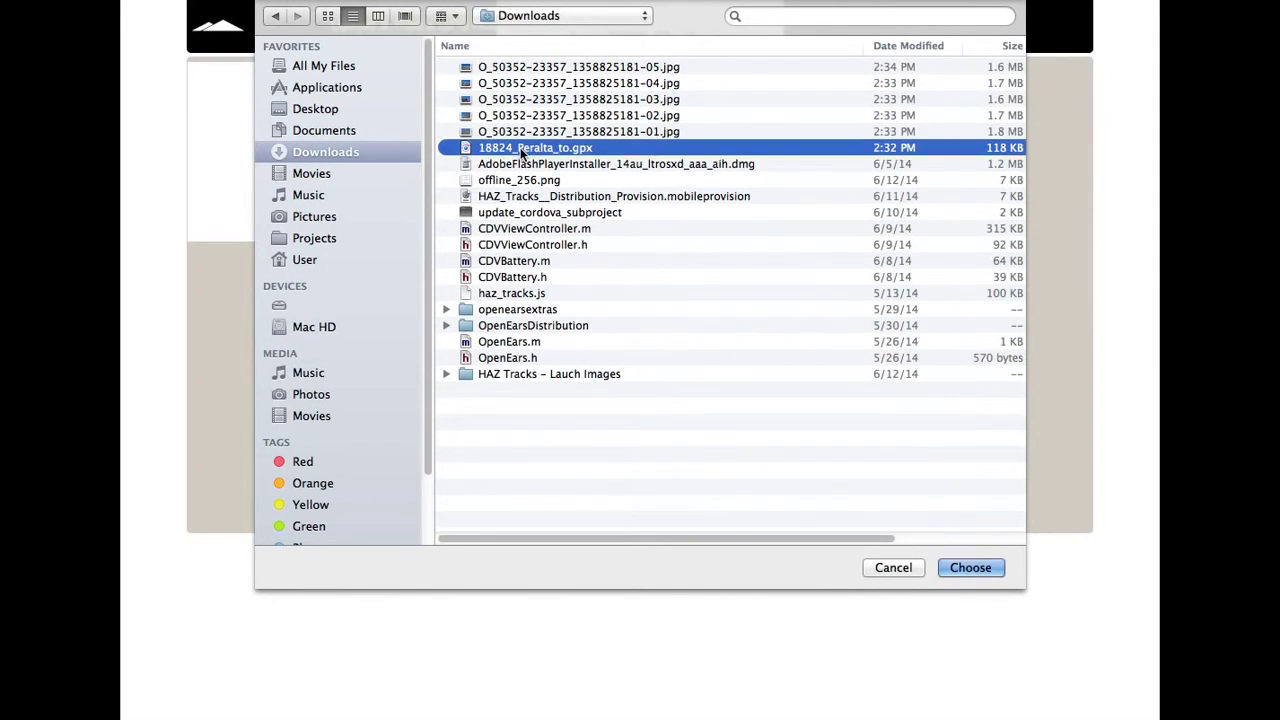
double_click(520, 148)
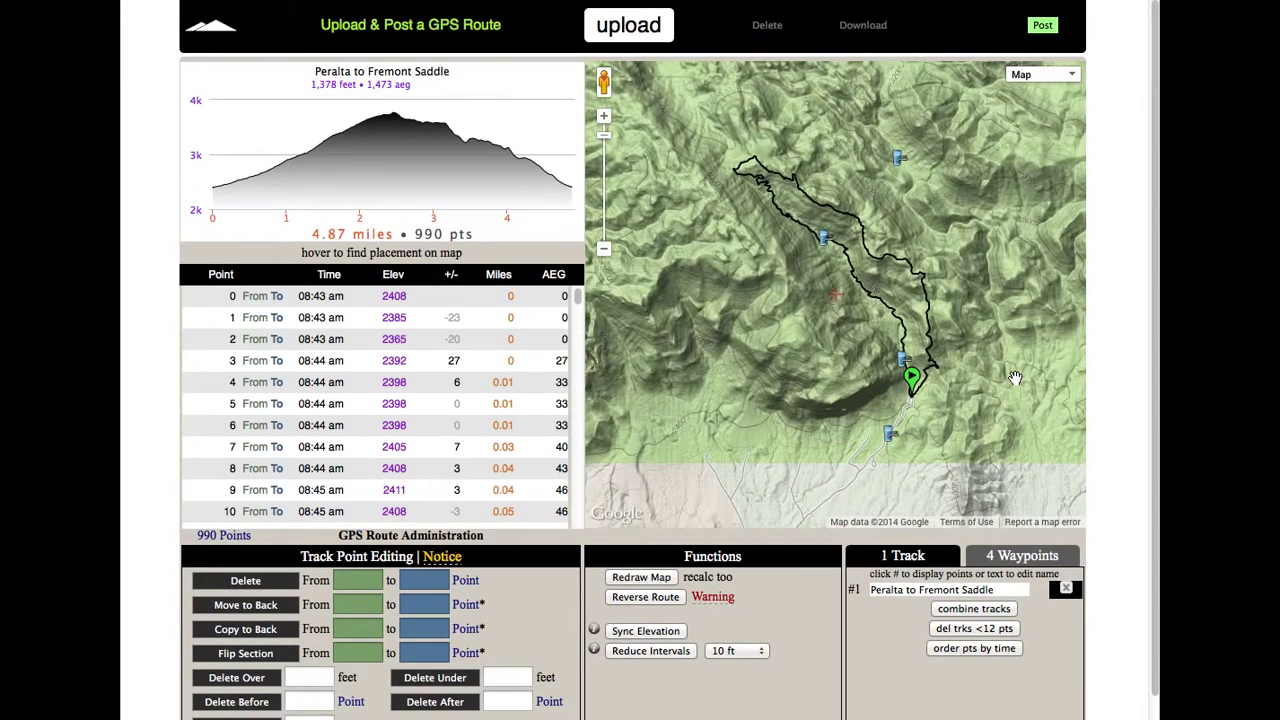
Step: Post the uploaded route under the generic name "Peralta Cave Loop" instead of a description name
left_click(1043, 28)
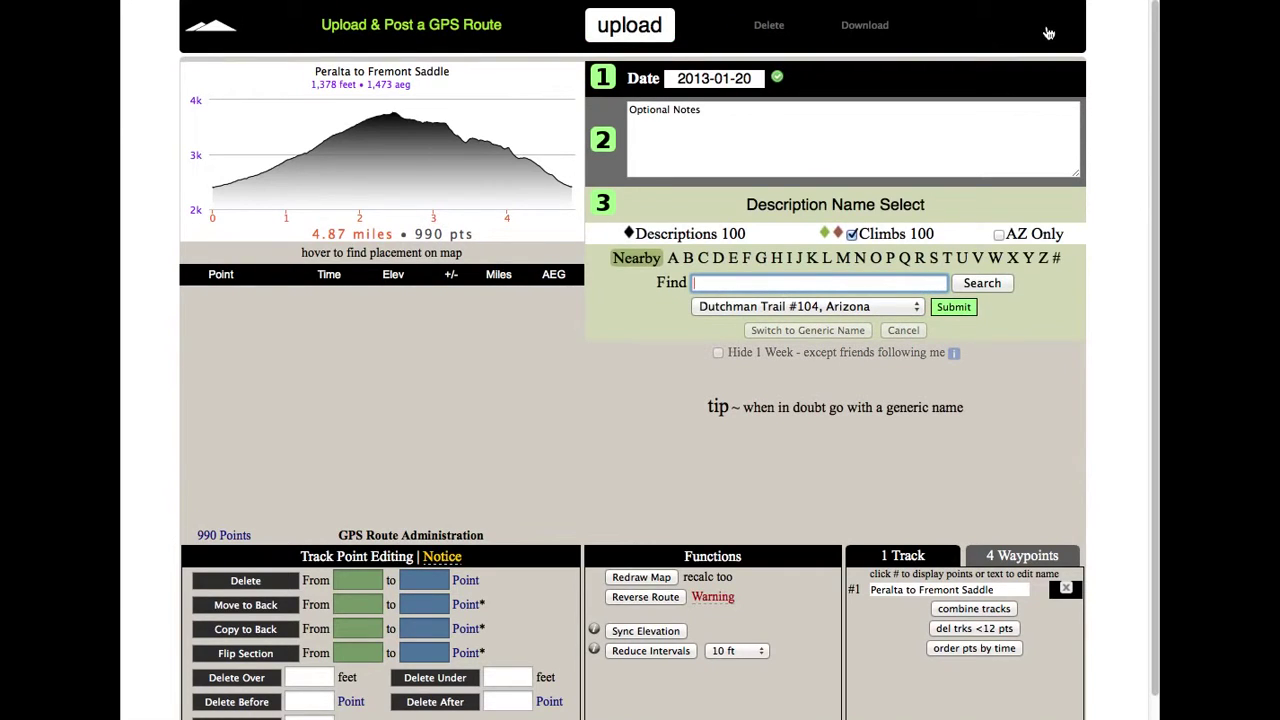
left_click(895, 310)
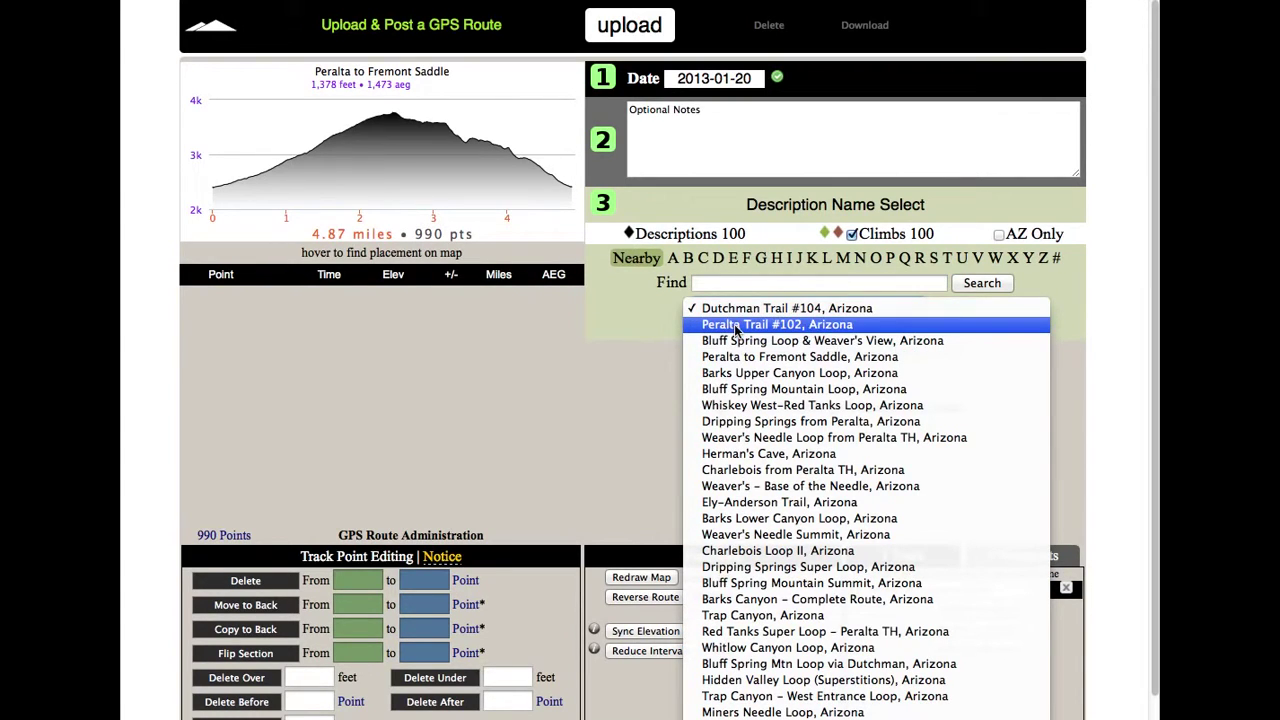
left_click(1058, 315)
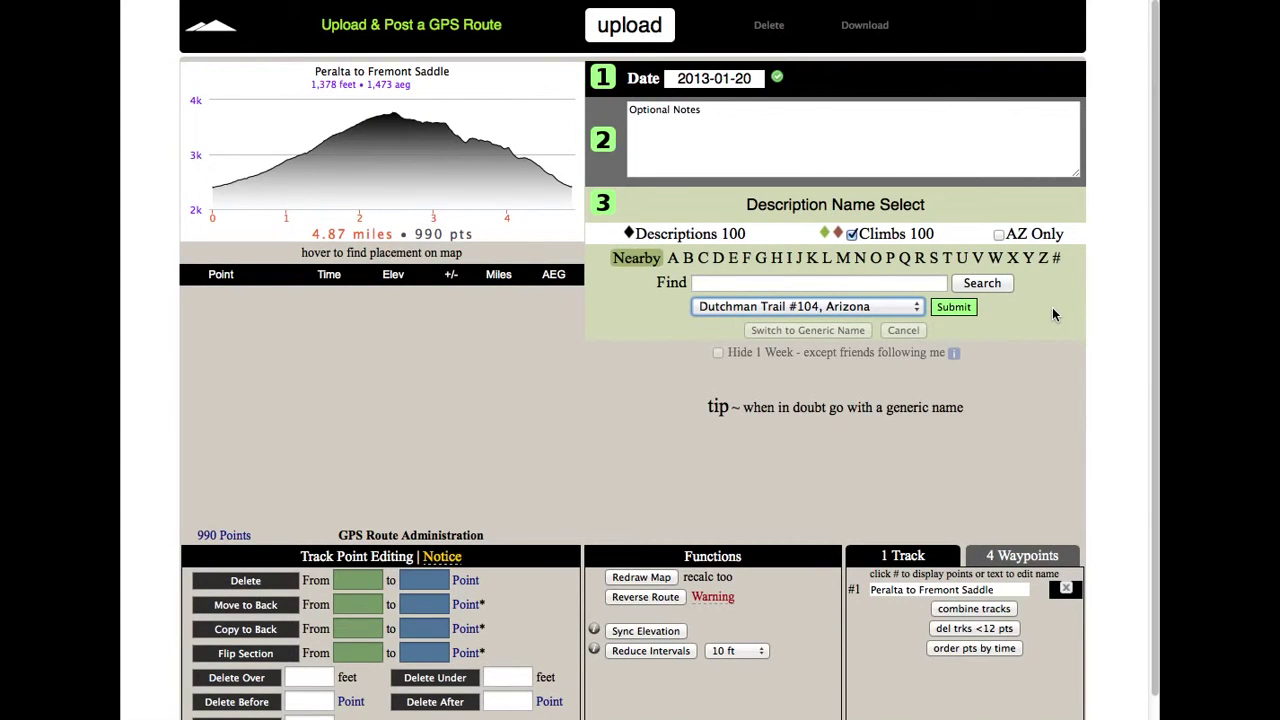
left_click(800, 335)
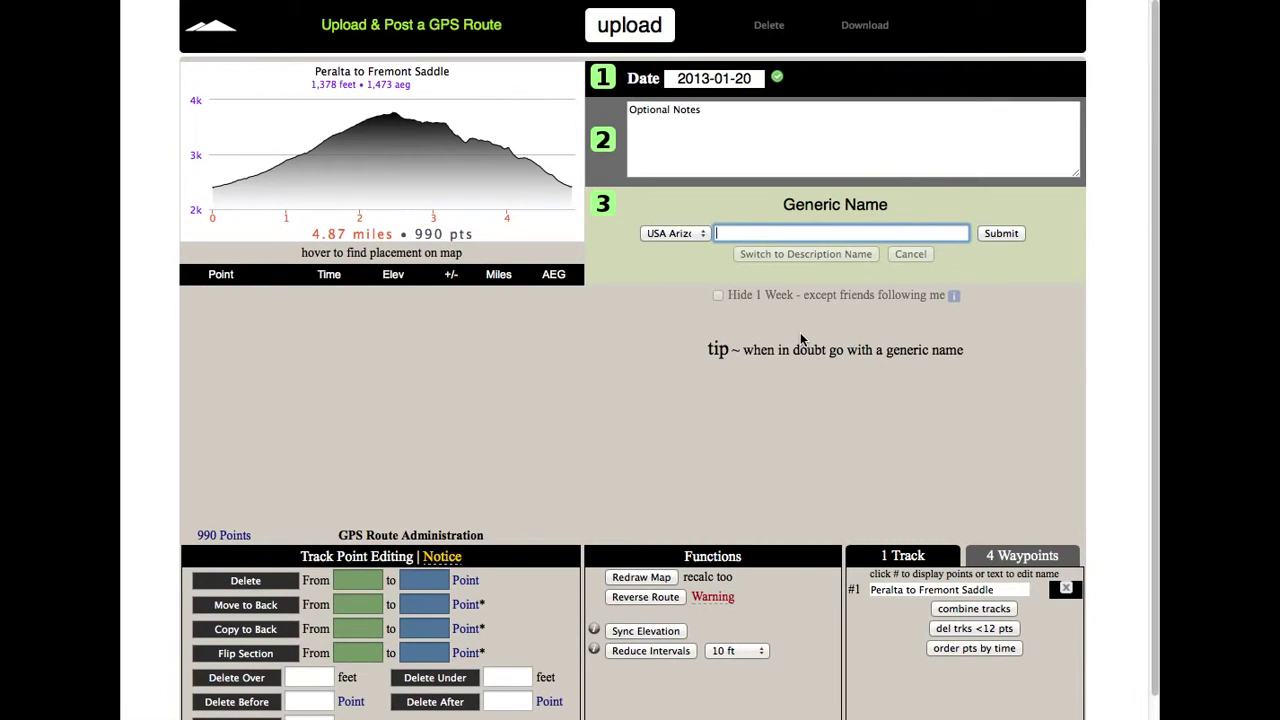
type("Peralta Cave Loop")
left_click(1010, 233)
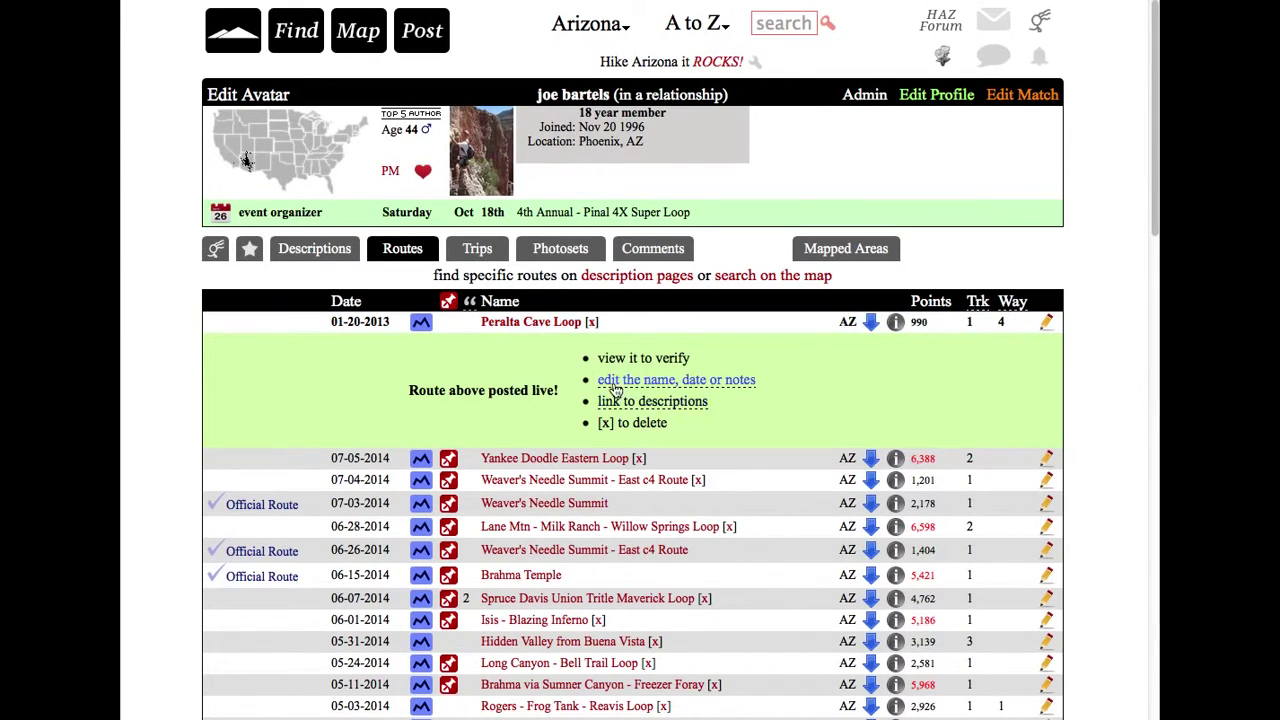
Step: Open the posted Peralta Cave Loop route on the map and open its linked descriptions for editing
left_click(558, 323)
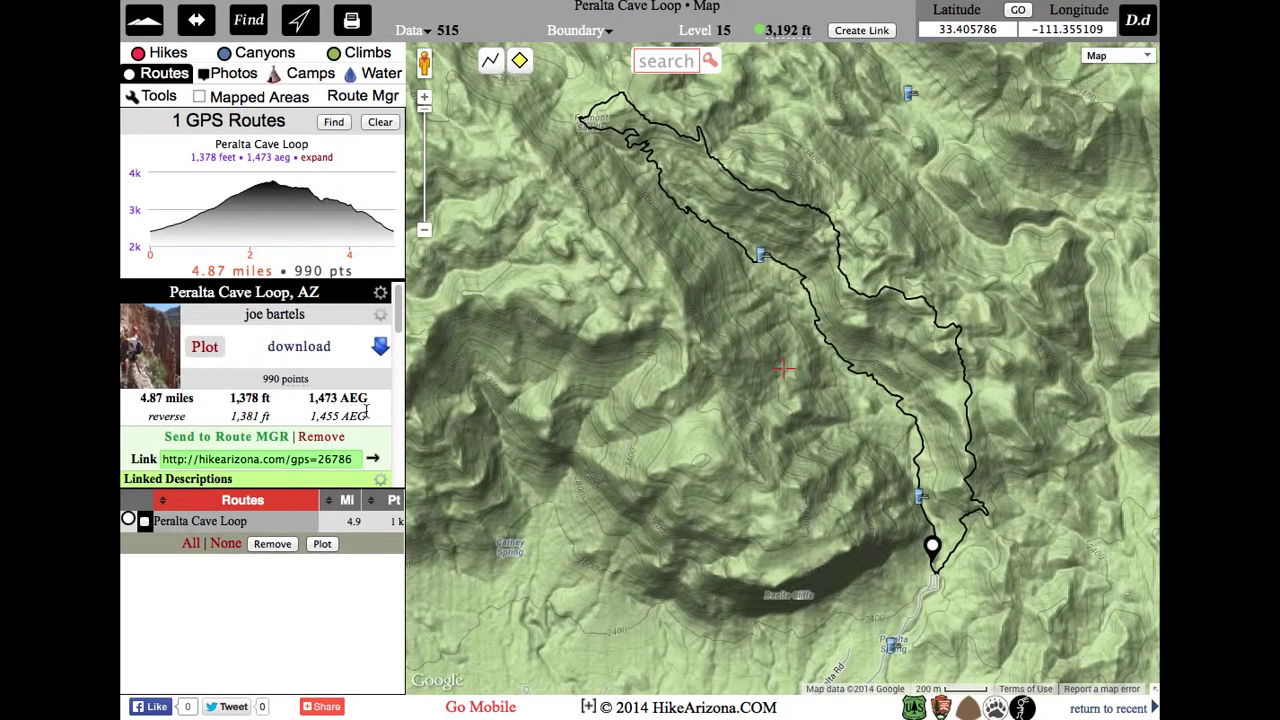
scroll(398, 365, "down", 1)
left_click_drag(398, 326, 396, 352)
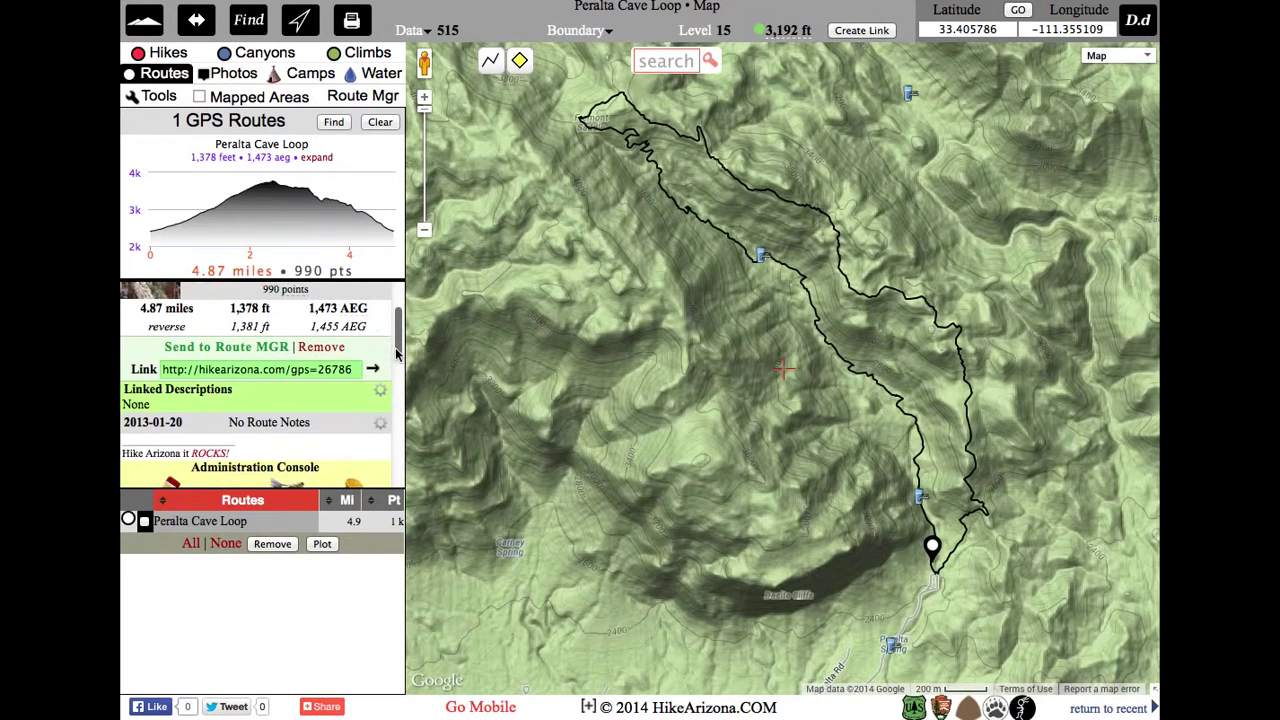
left_click(380, 390)
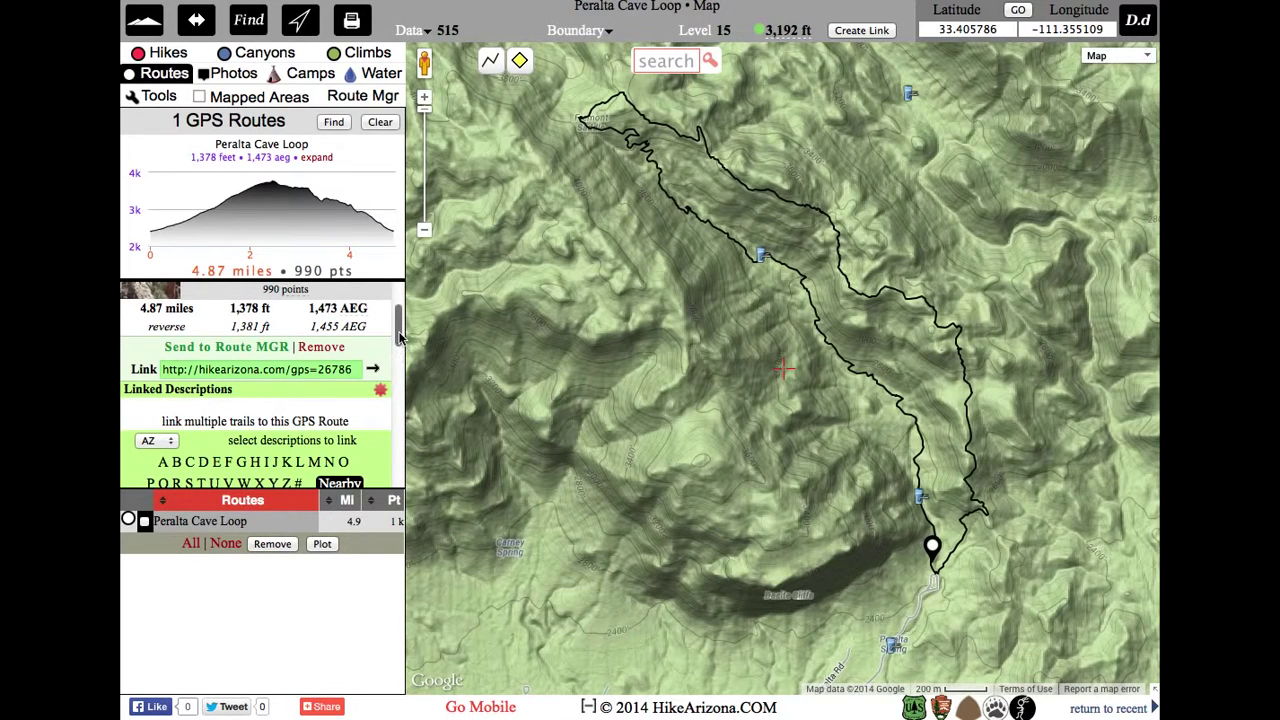
left_click_drag(398, 328, 397, 357)
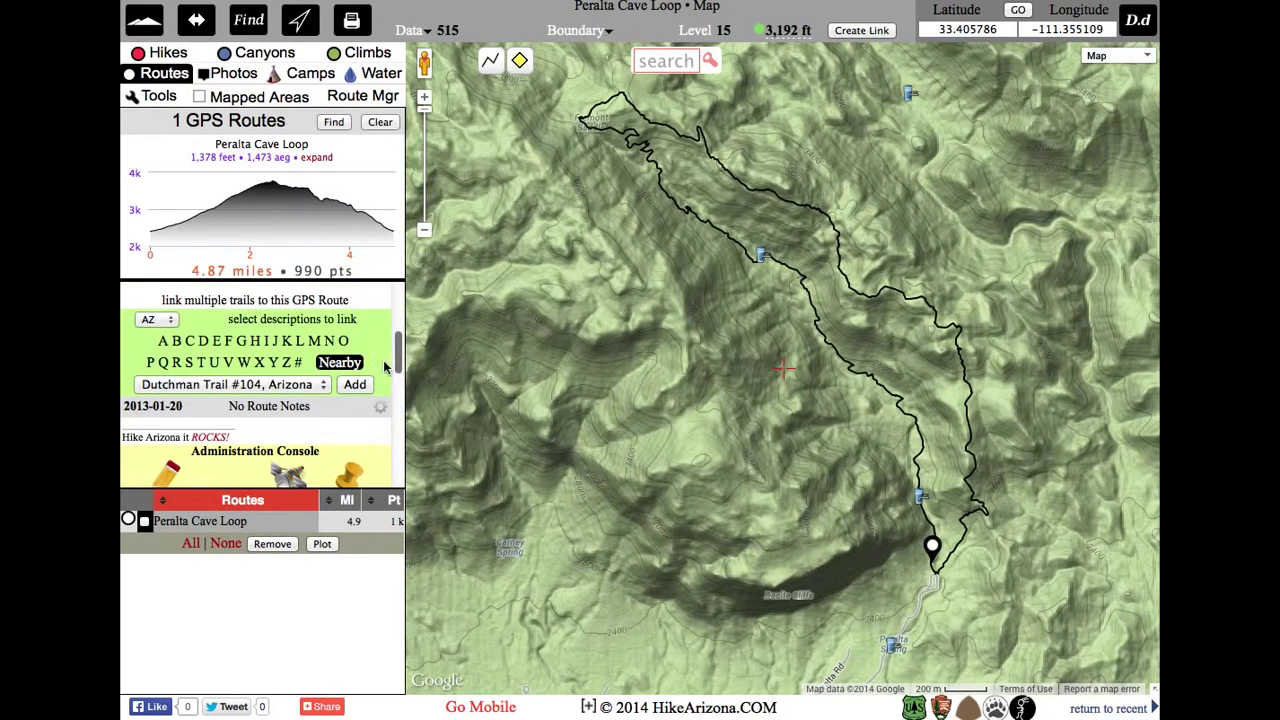
left_click(313, 392)
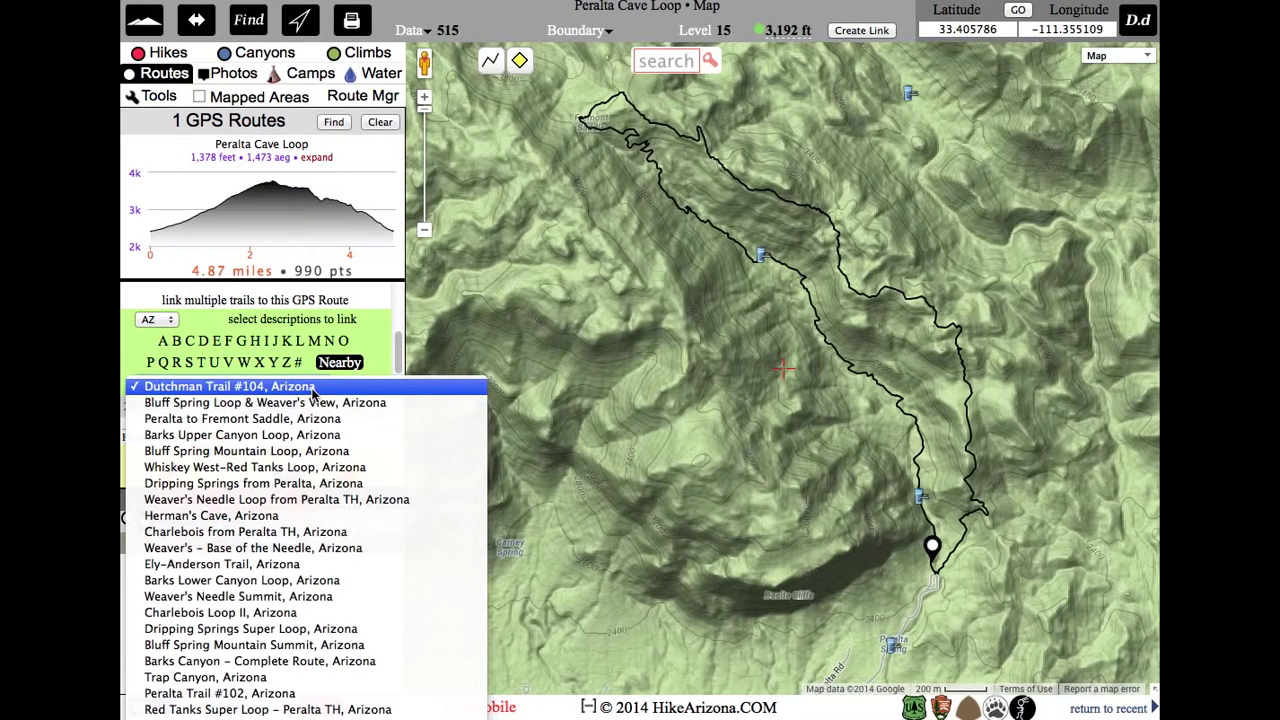
left_click(373, 343)
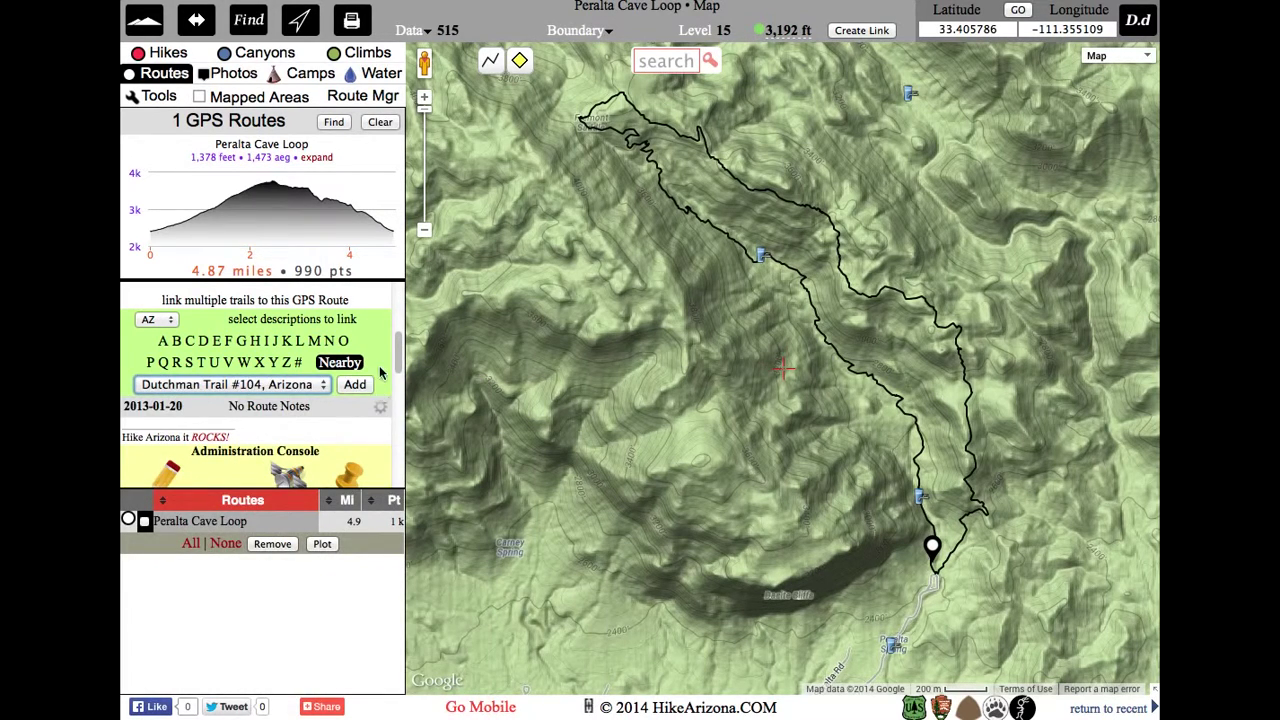
scroll(372, 380, "up", 2)
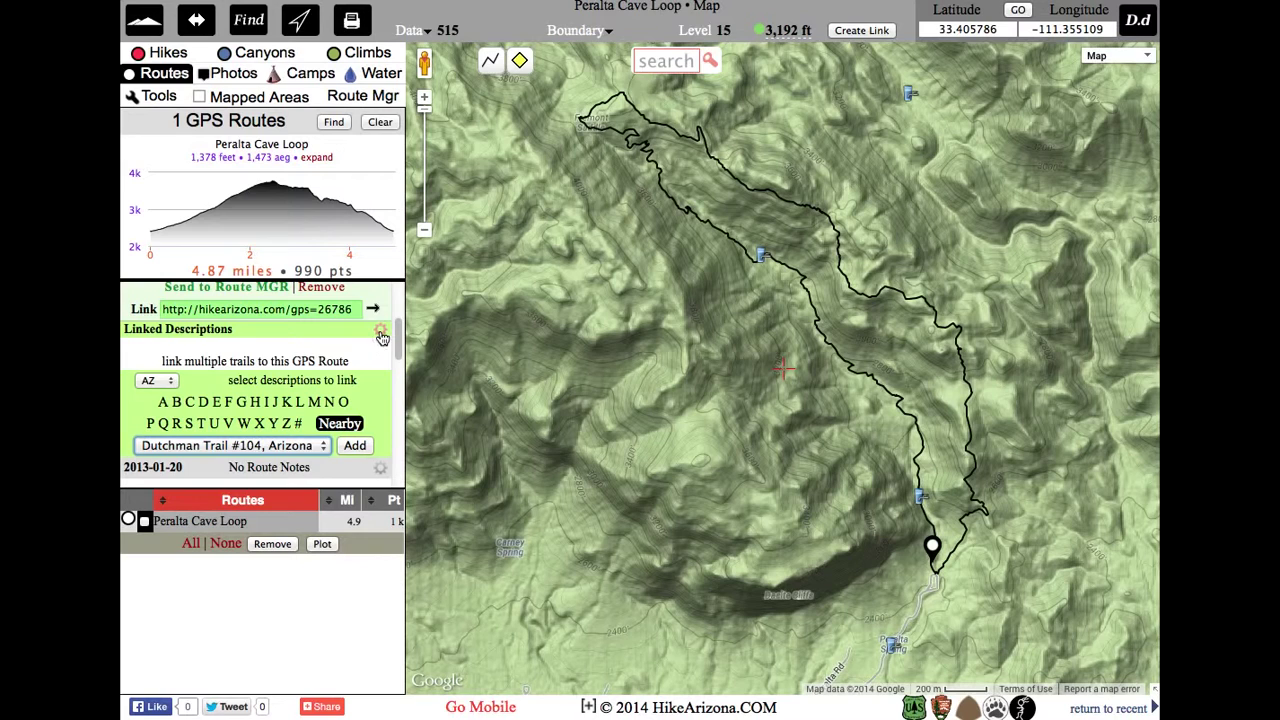
left_click(380, 330)
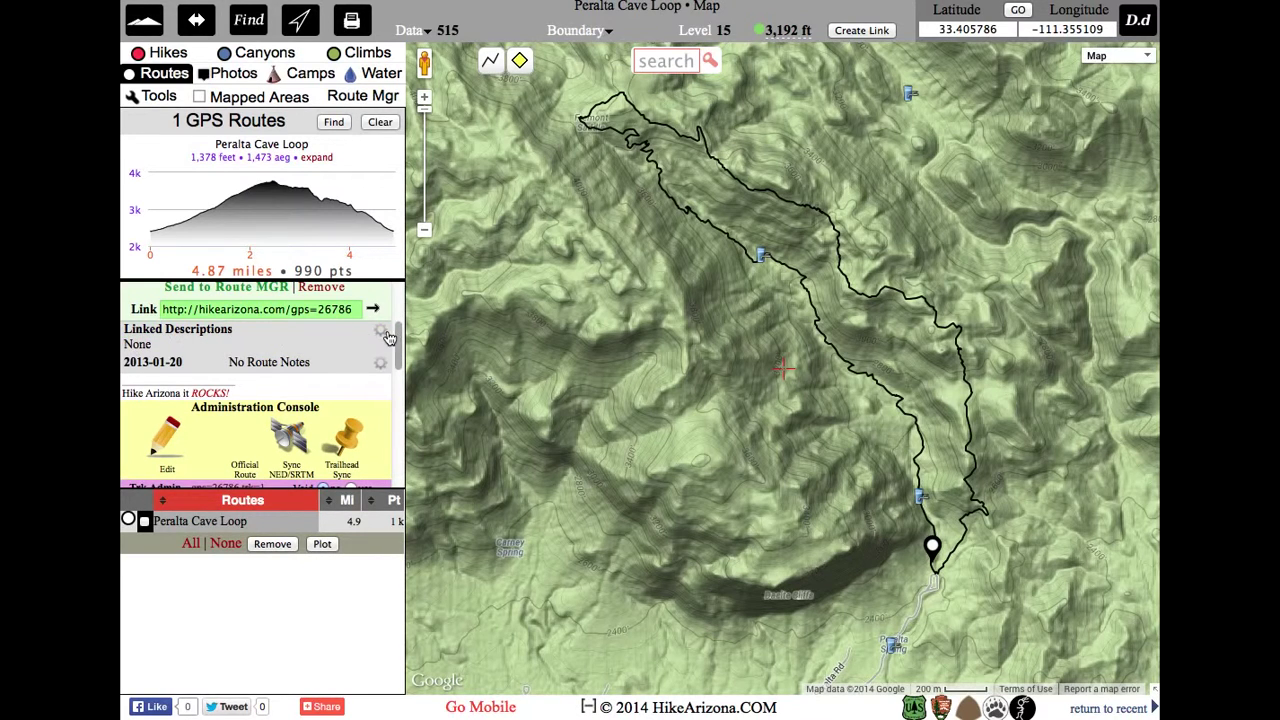
left_click(379, 333)
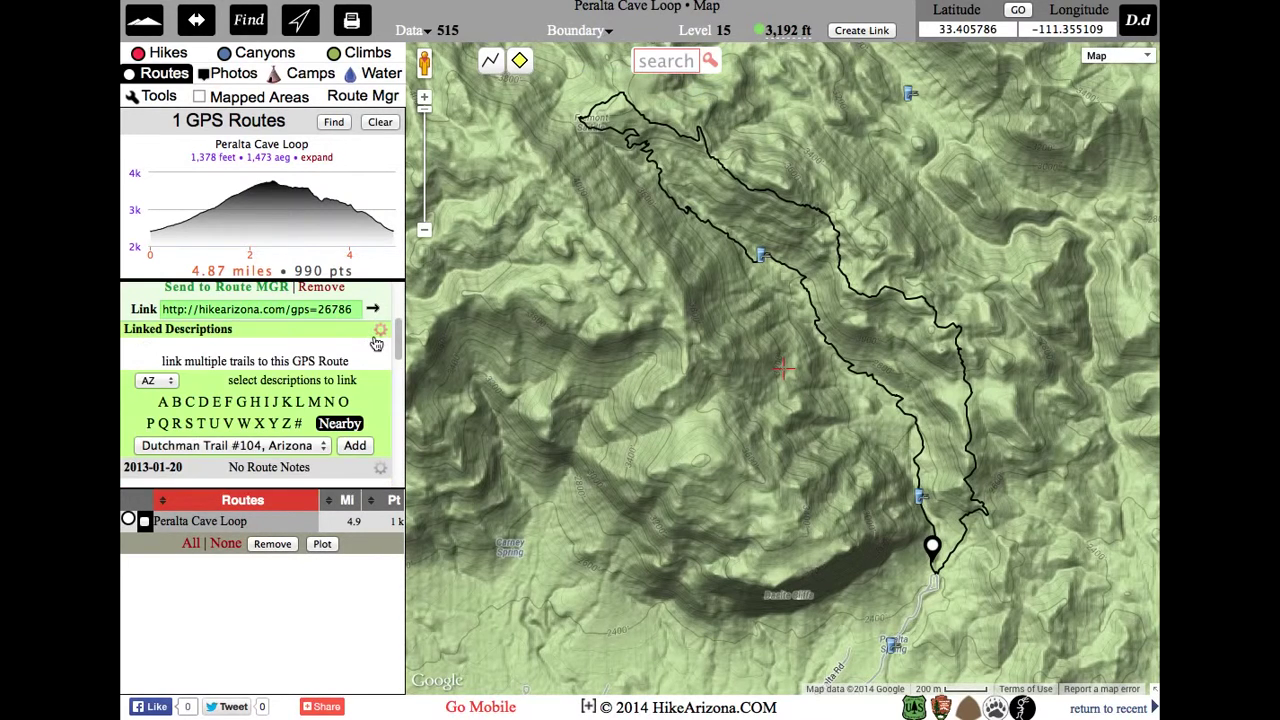
Step: Link the nearby description Peralta Trail #102 to the Peralta Cave Loop route
left_click_drag(400, 340, 398, 358)
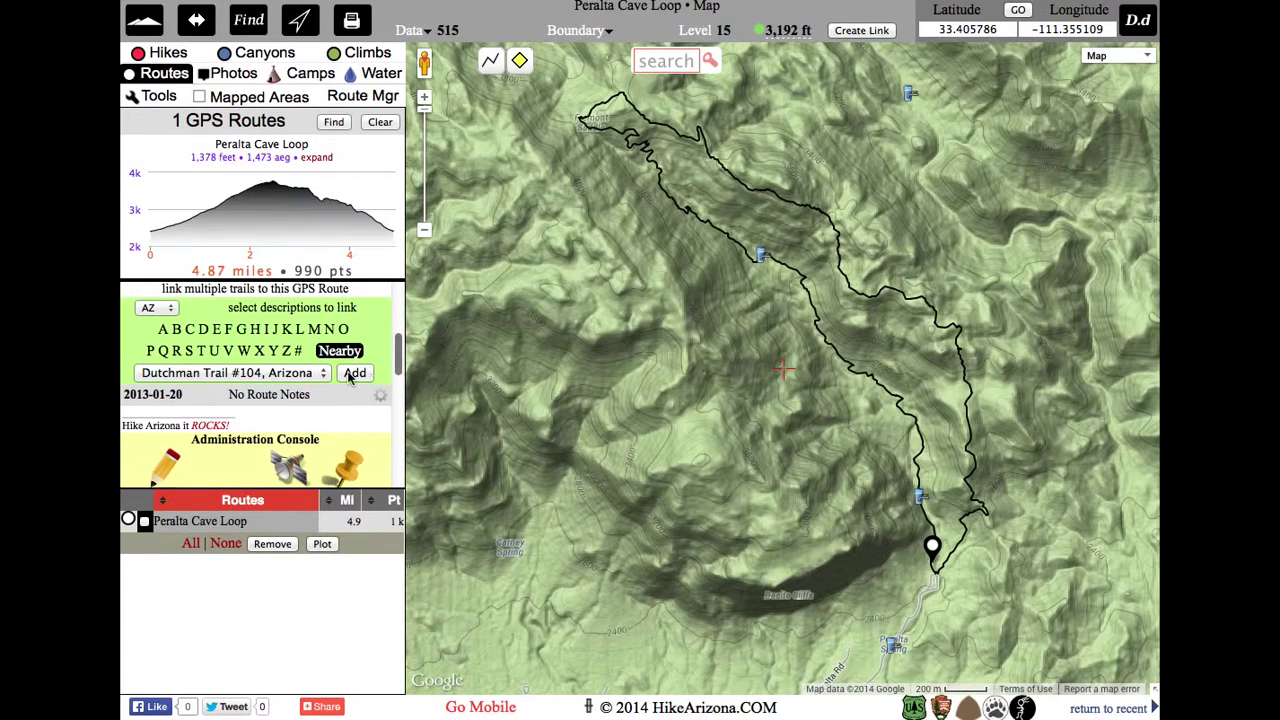
left_click(318, 372)
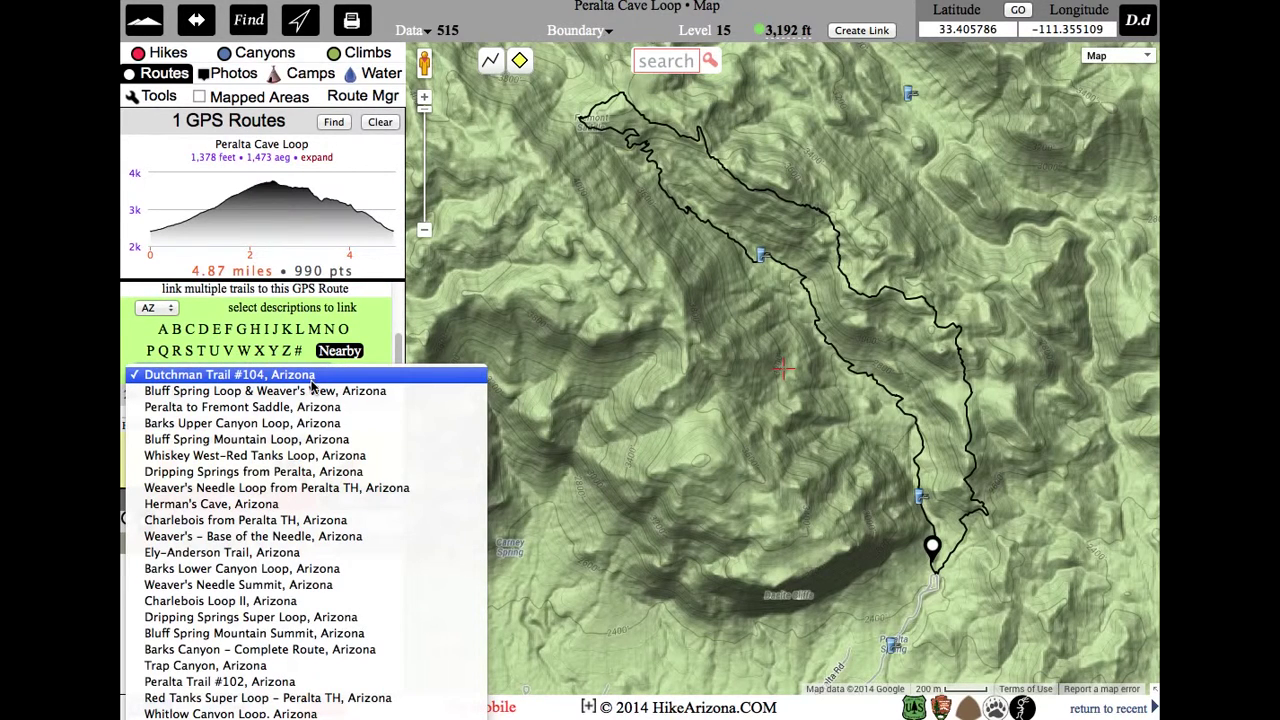
left_click(248, 681)
left_click(357, 379)
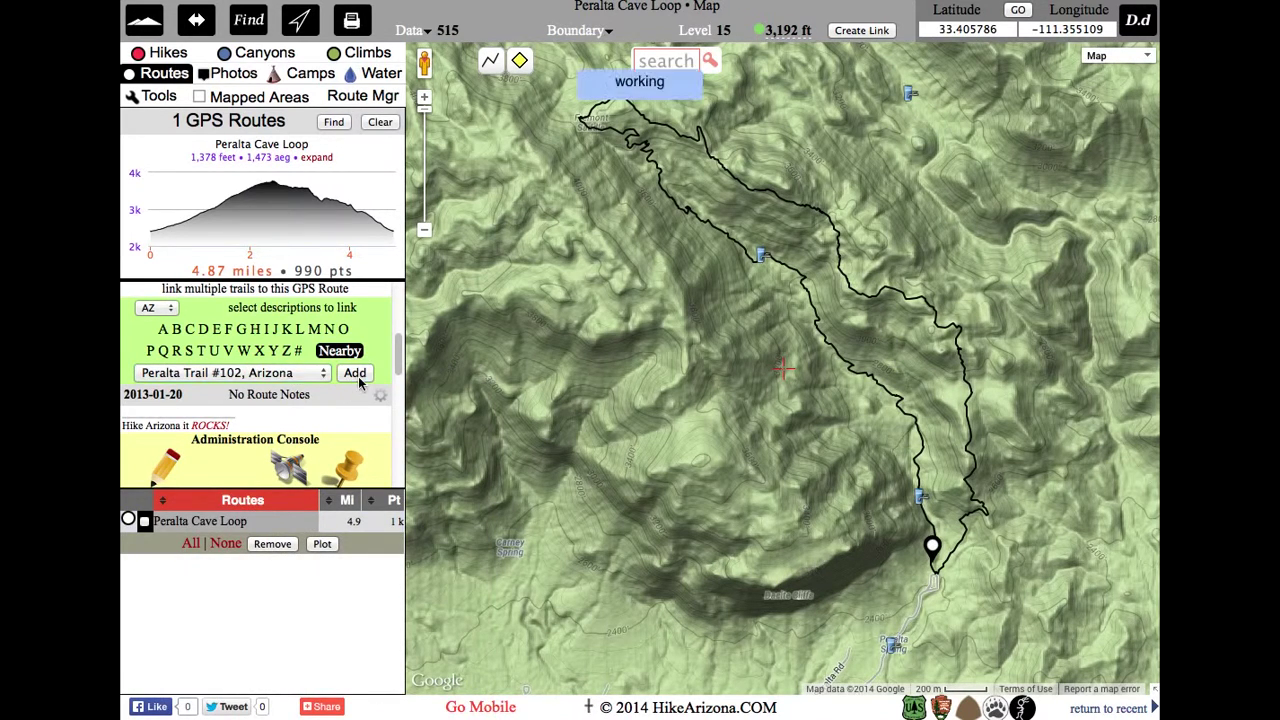
Step: Add the nearby description Bluff Springs Trail #235 to the route's linked descriptions
left_click(318, 372)
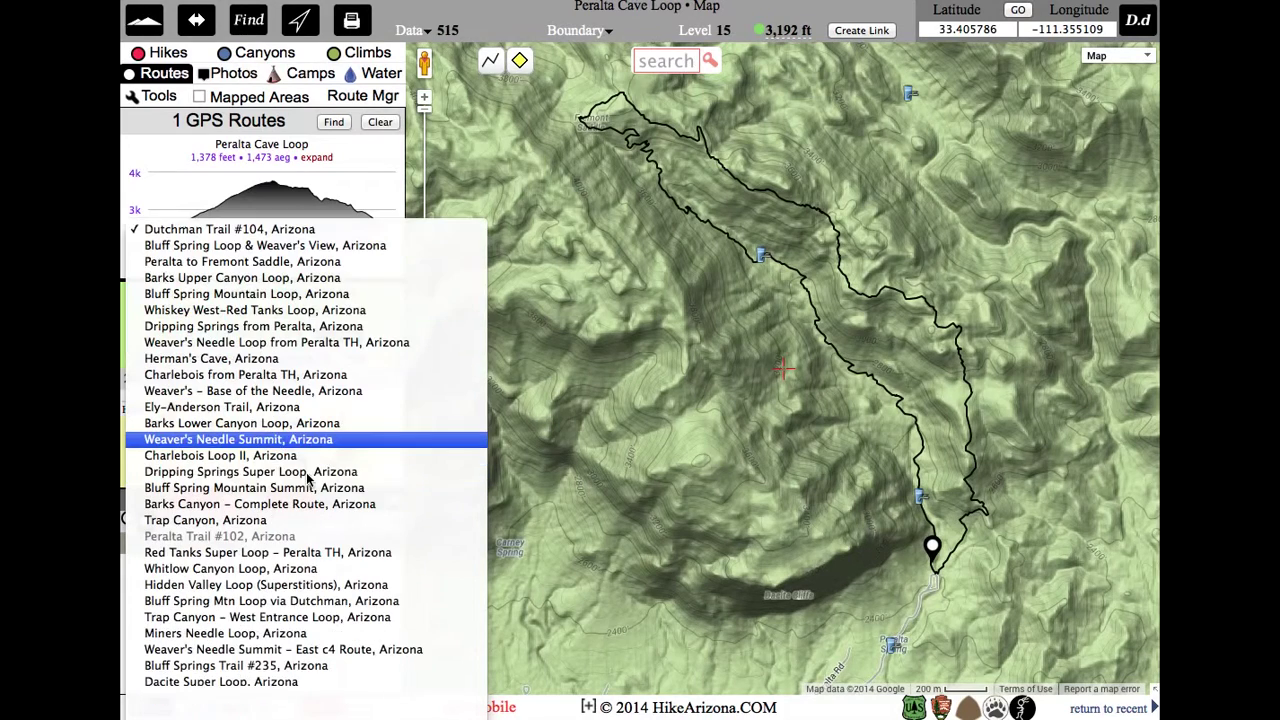
scroll(303, 650, "down", 1)
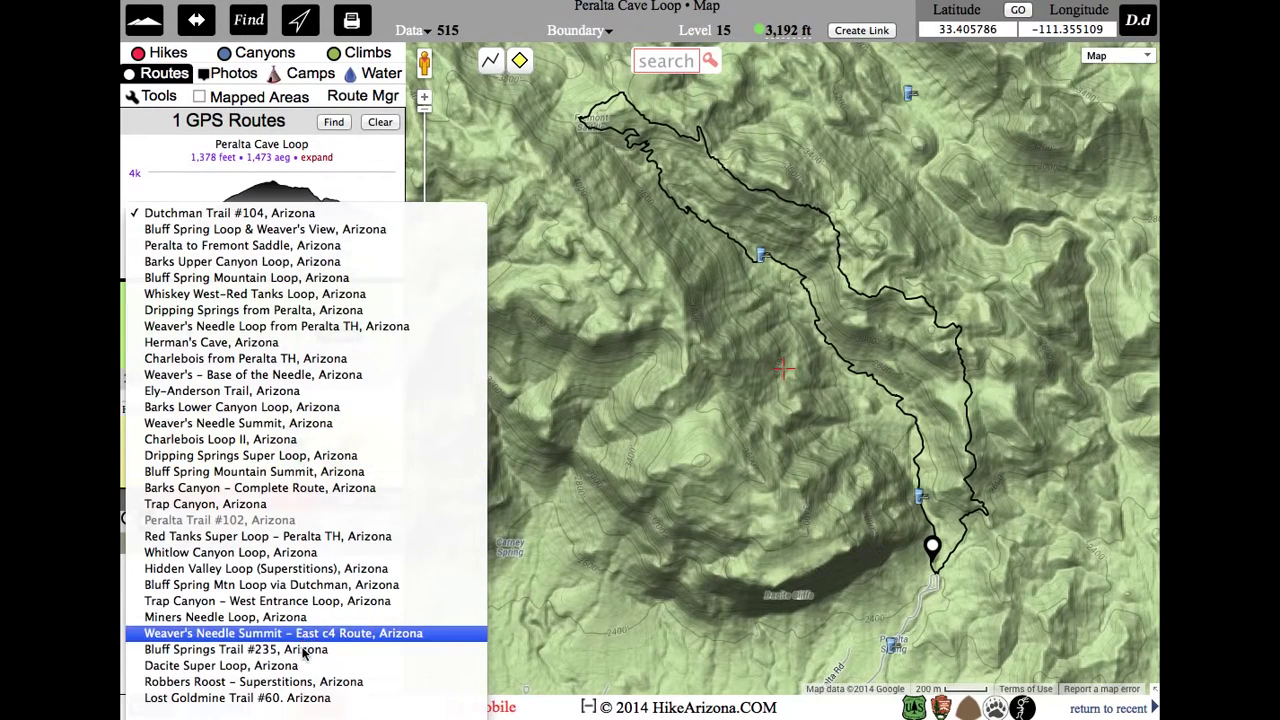
left_click(303, 651)
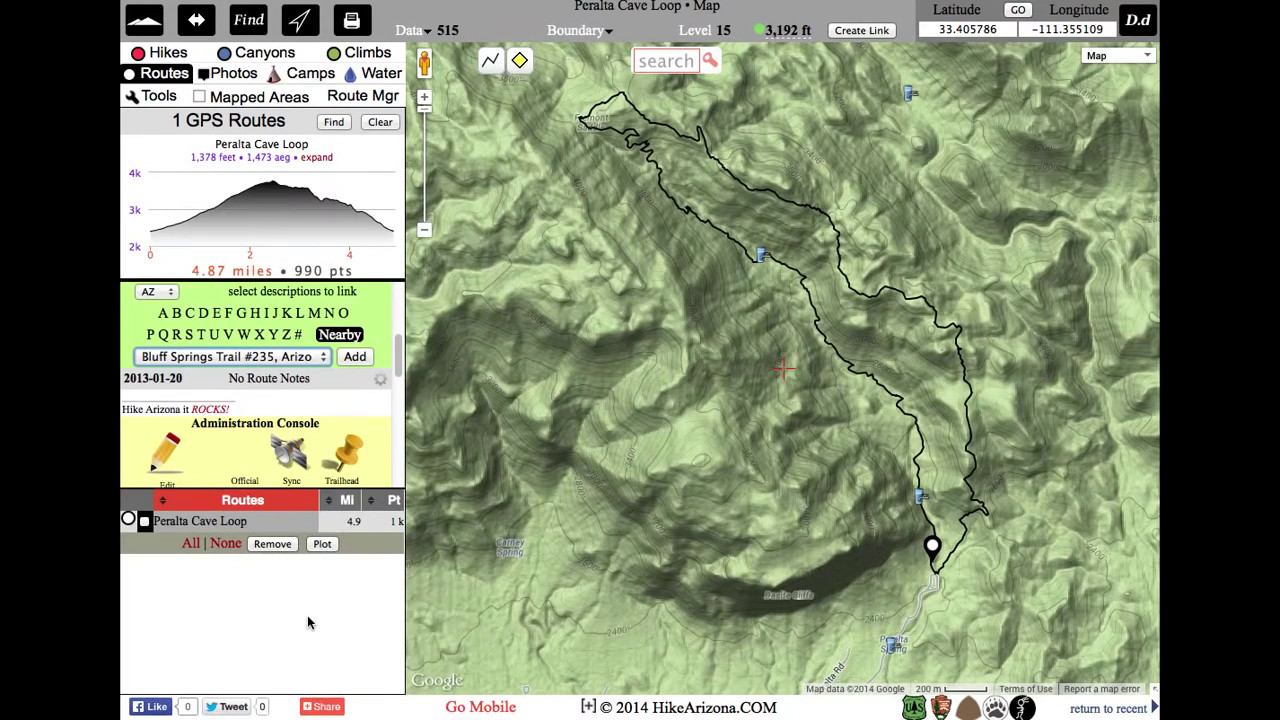
left_click(357, 359)
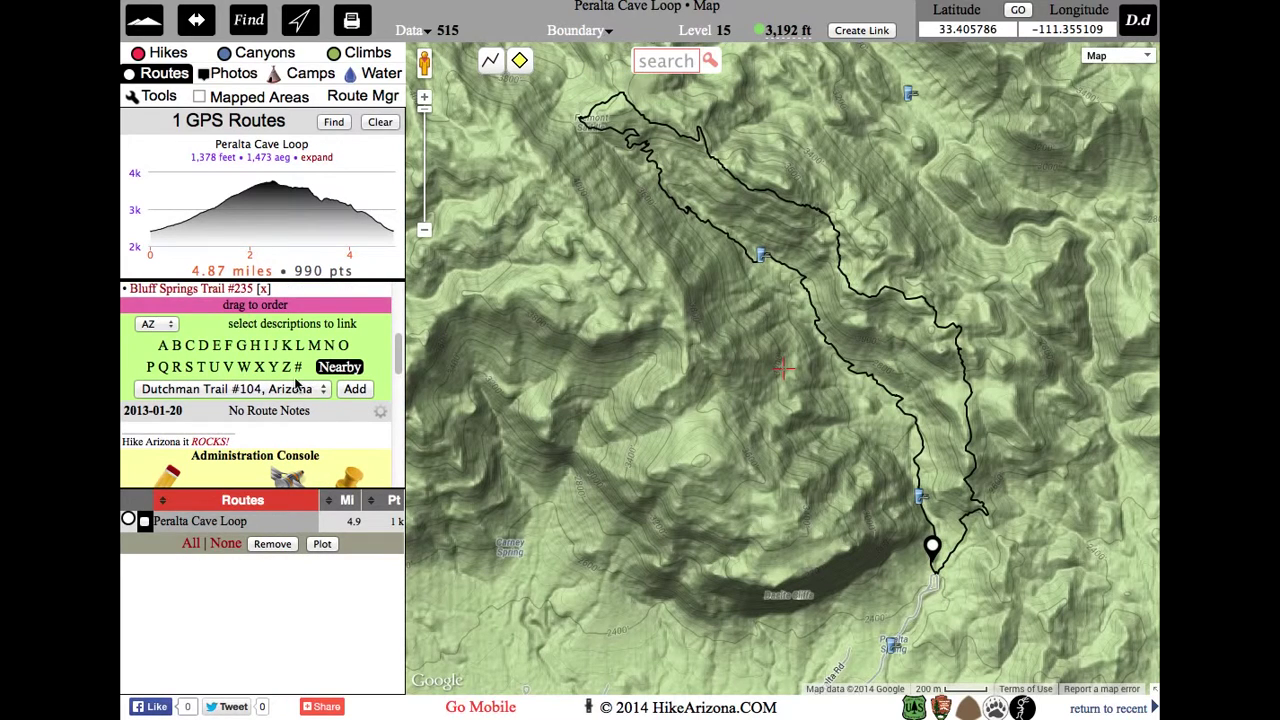
Step: Find Cave Trail #233 among the Arizona descriptions starting with C and add it to the route's linked descriptions
left_click(190, 346)
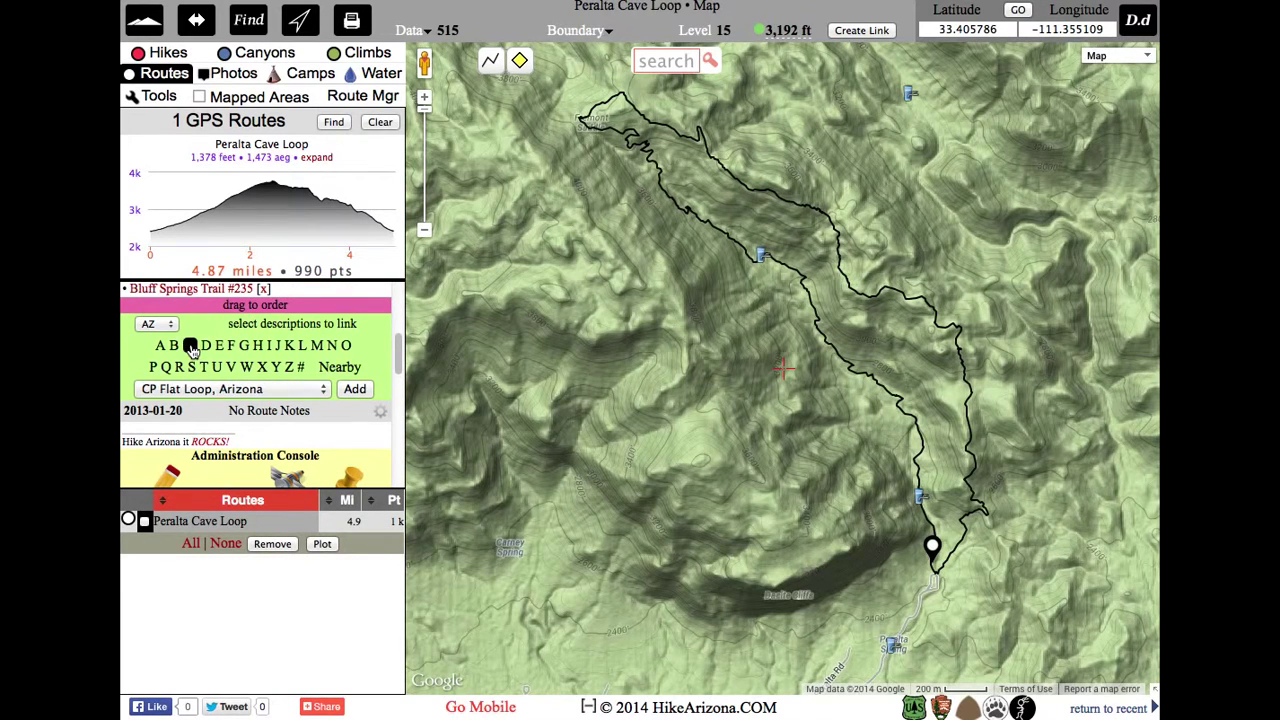
left_click(214, 390)
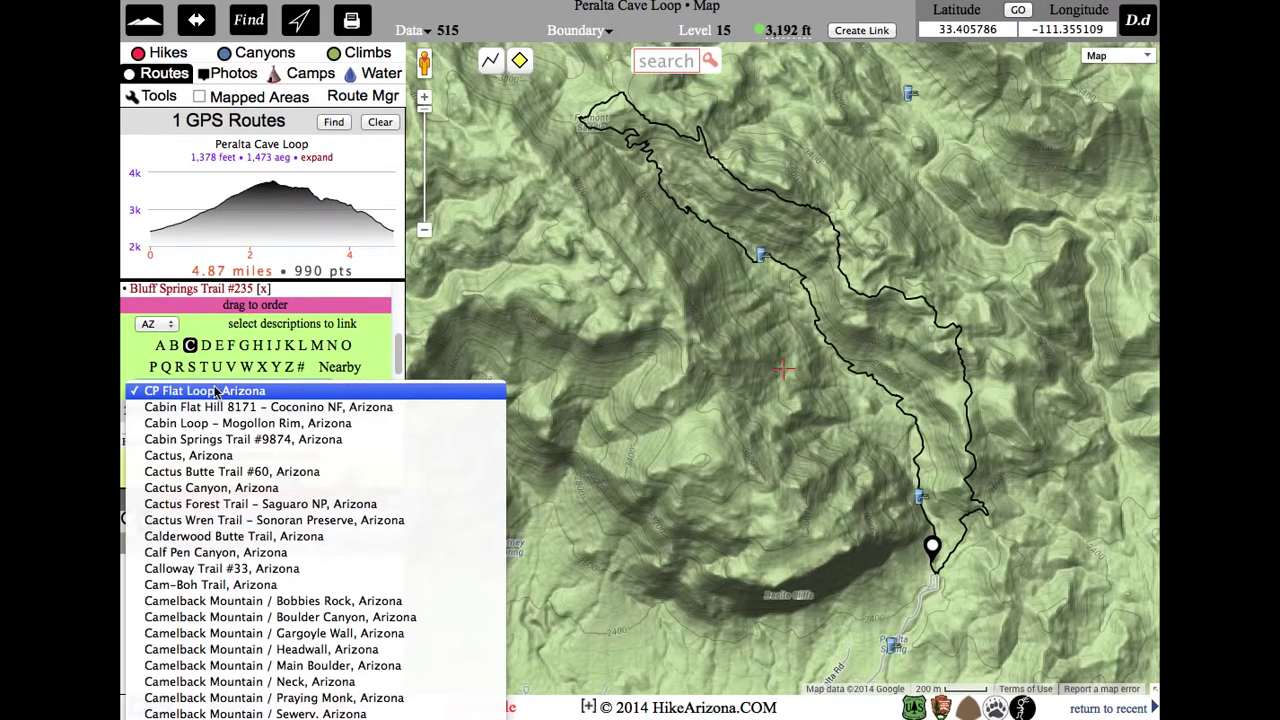
left_click(214, 390)
key("Down")
key("Down")
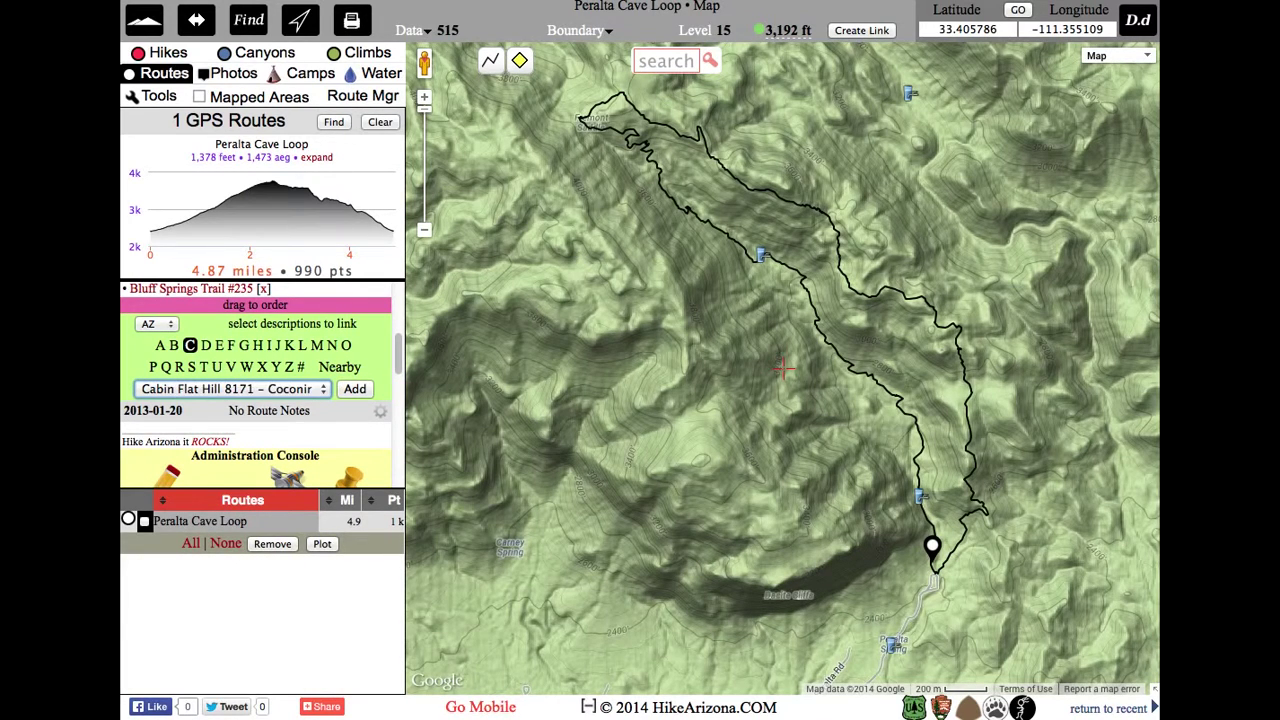
left_click(198, 390)
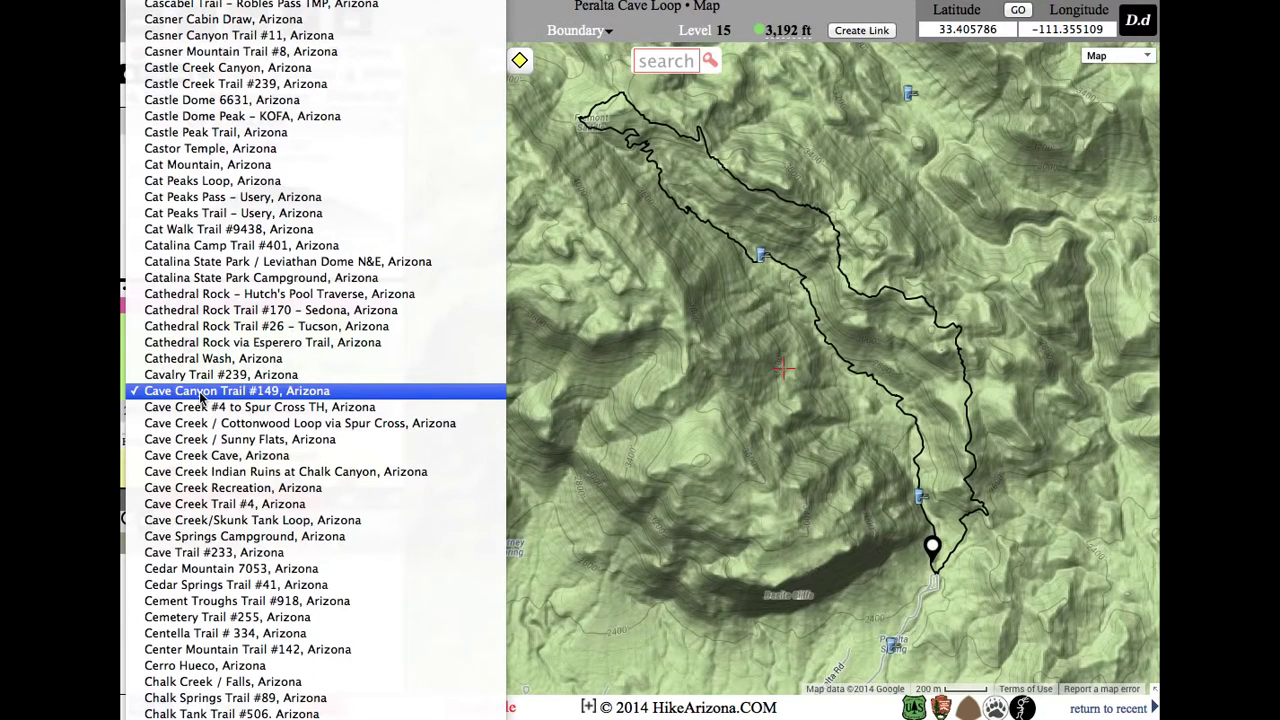
left_click(211, 552)
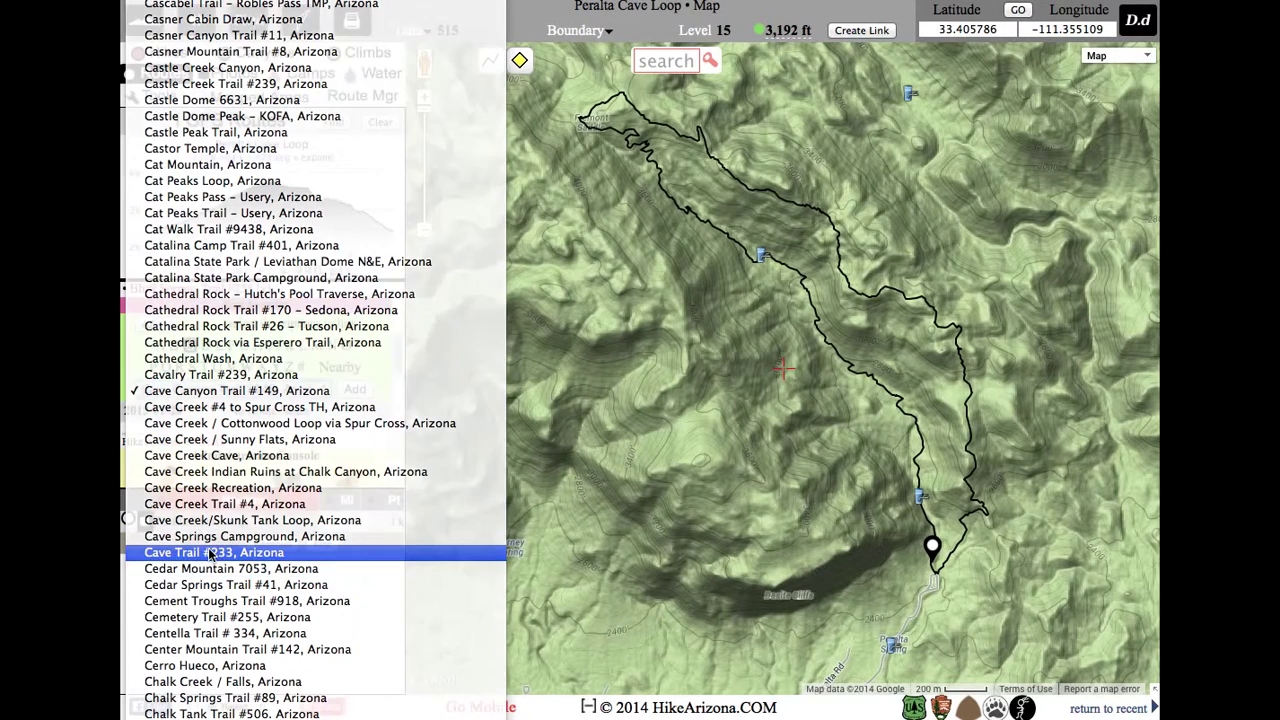
left_click(355, 389)
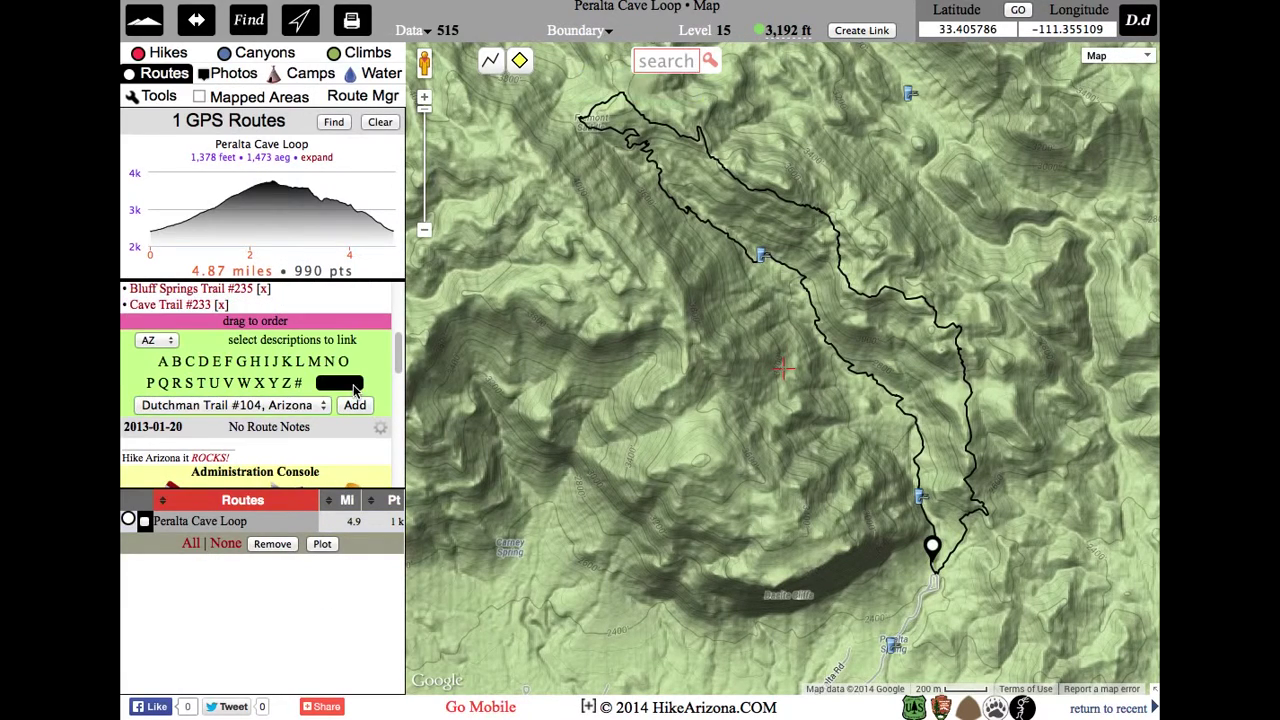
Step: Reorder the route's linked descriptions so Cave Trail #233 comes before Bluff Springs Trail #235
scroll(340, 385, "up", 3)
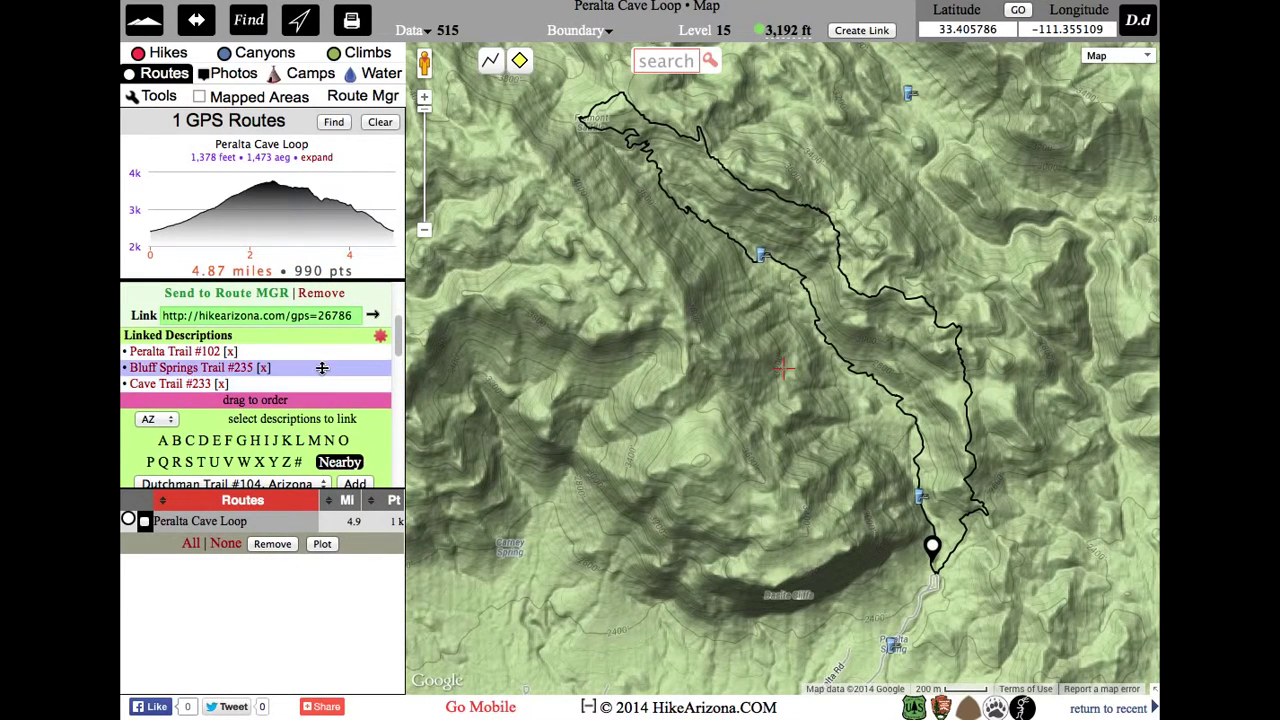
left_click(326, 388)
left_click_drag(326, 388, 301, 367)
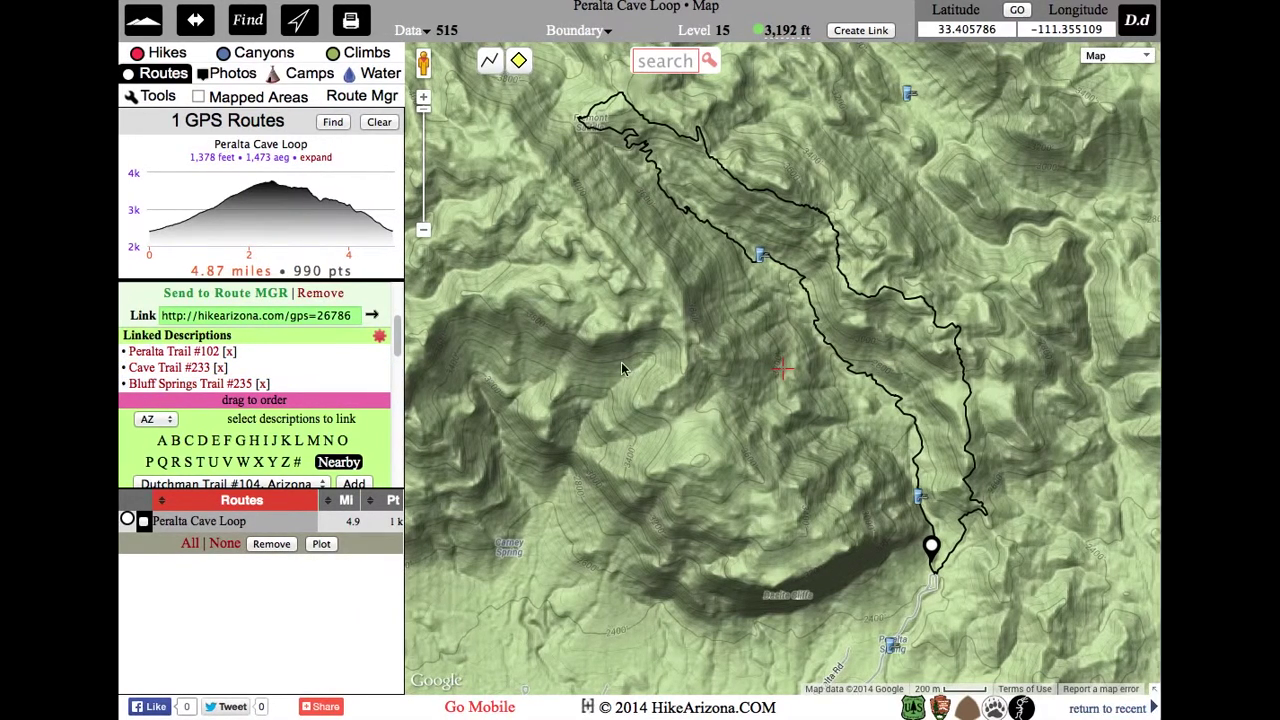
Step: Open the linked Peralta Trail #102 description and look through its list of alternative routes
left_click(190, 352)
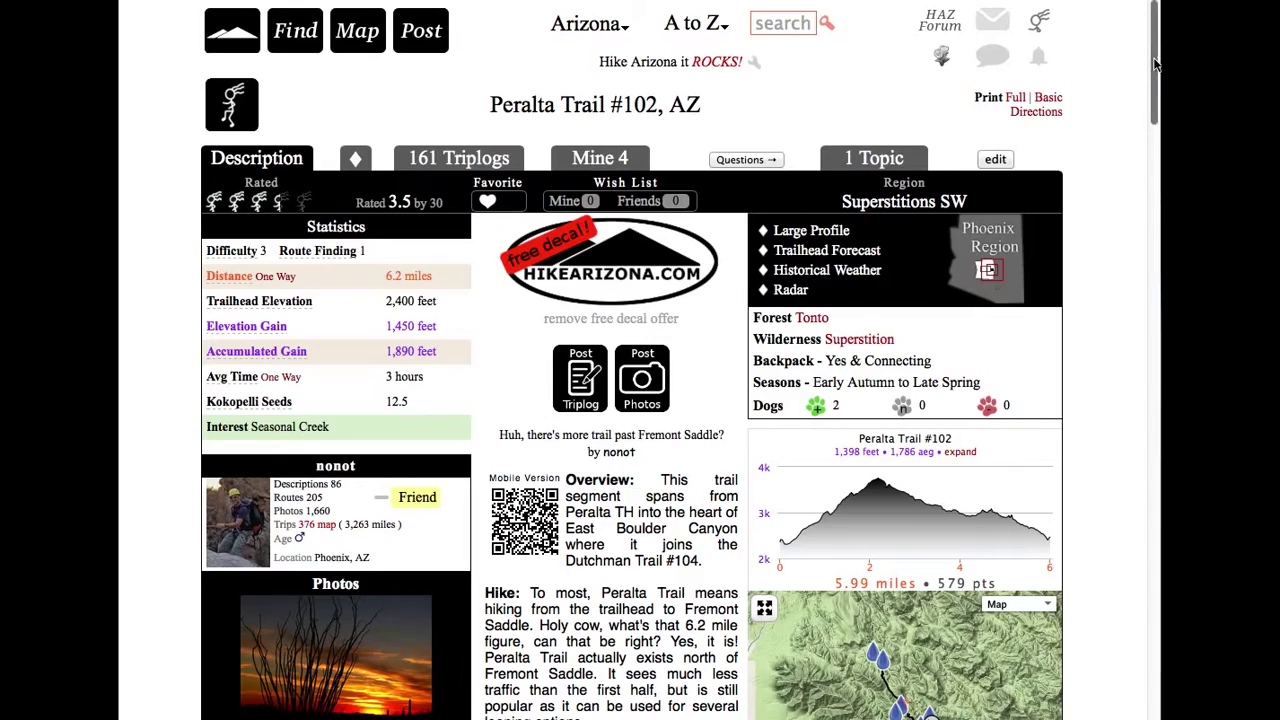
left_click_drag(1155, 65, 1152, 120)
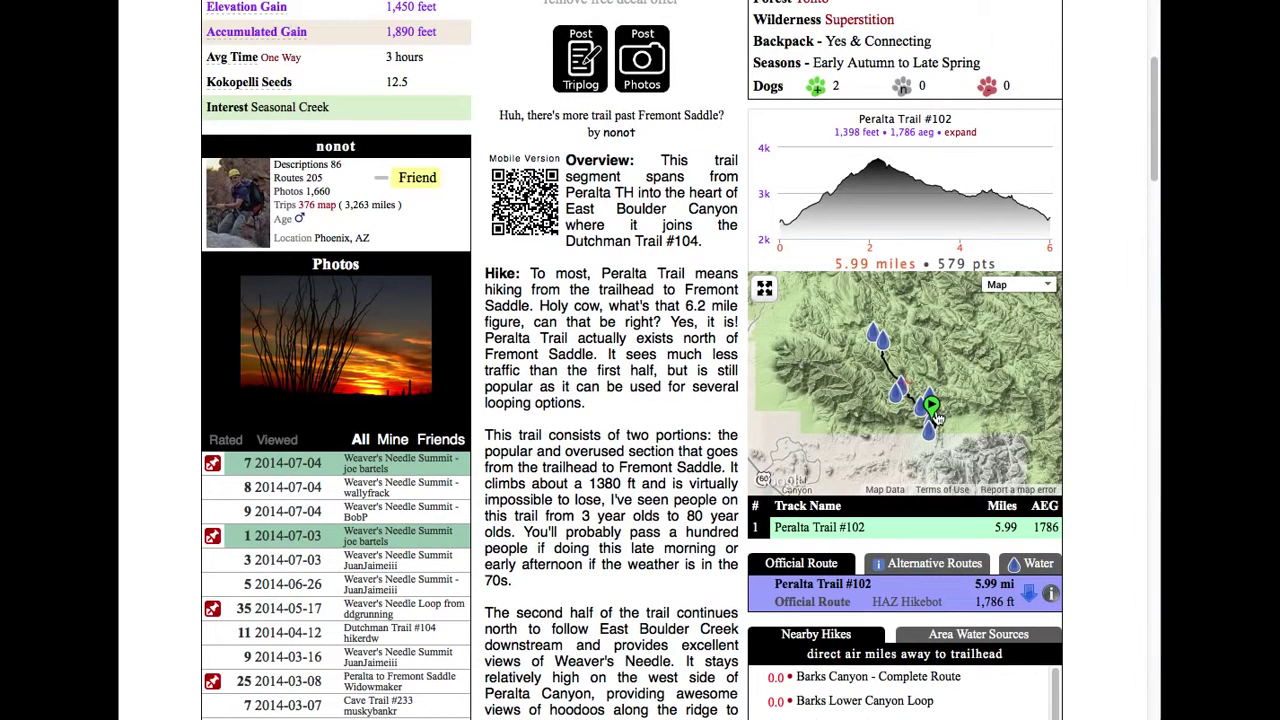
left_click(940, 565)
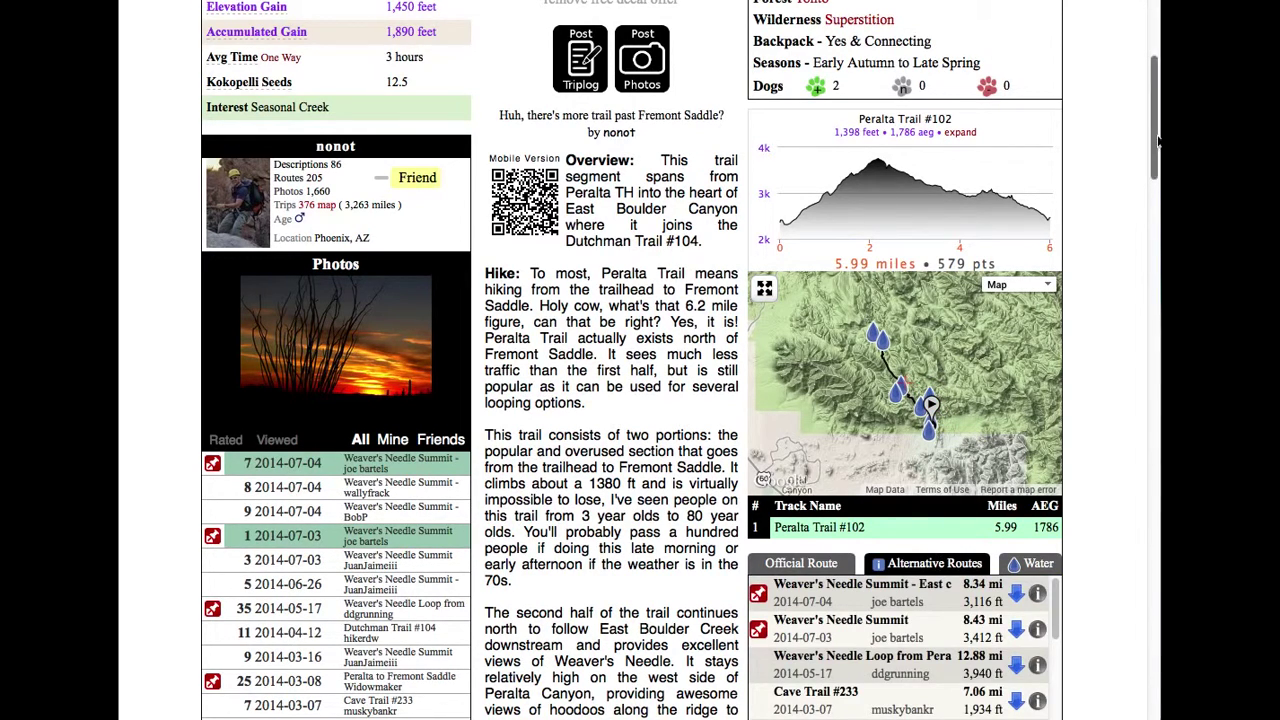
left_click_drag(1158, 143, 1146, 190)
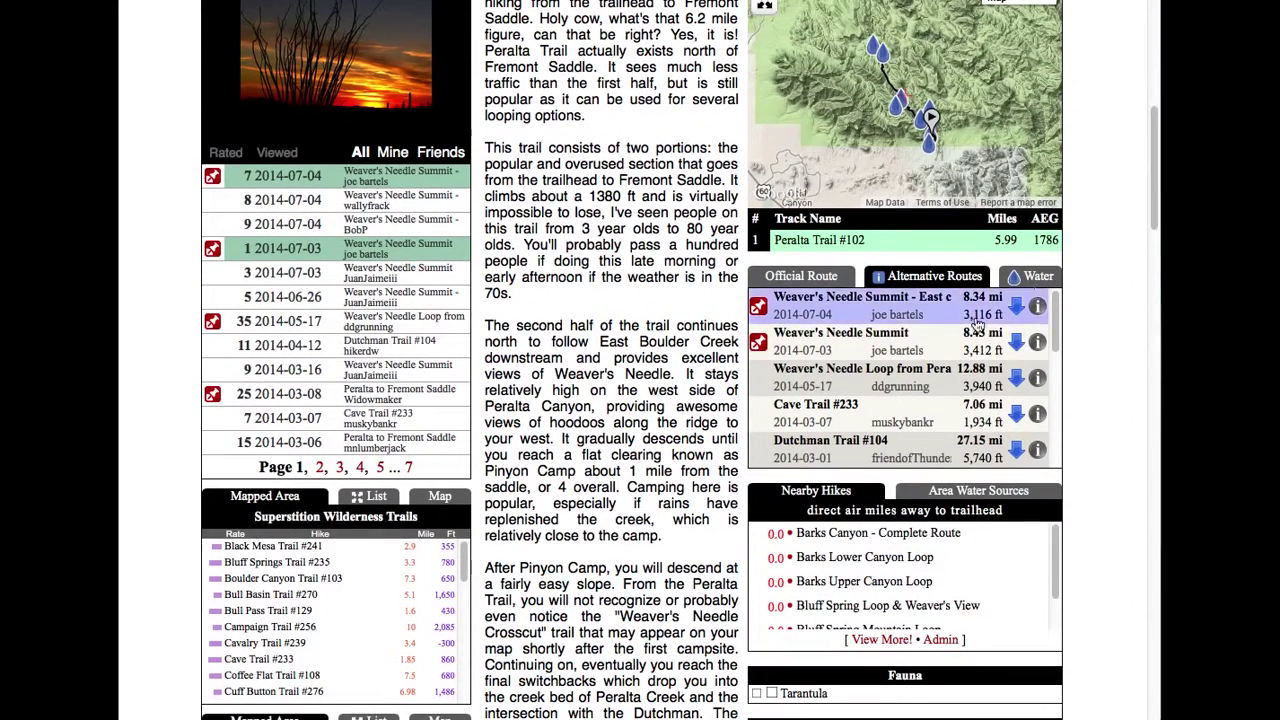
left_click(1055, 316)
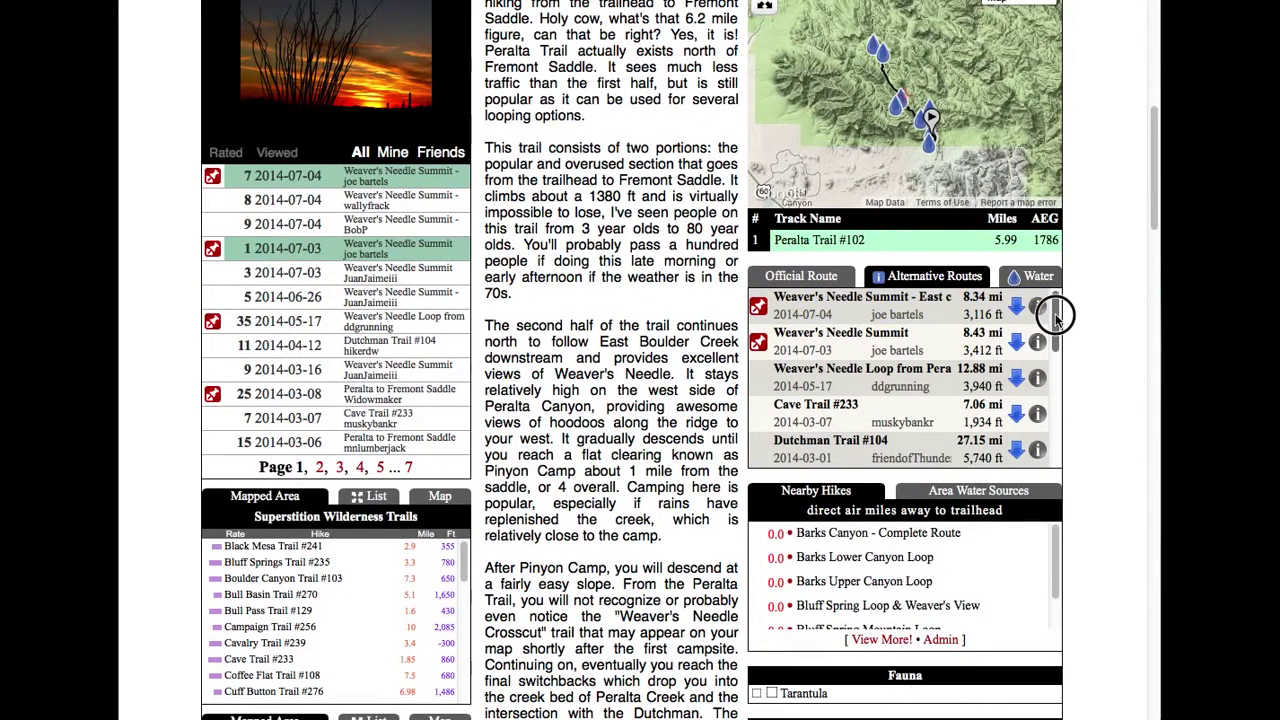
left_click_drag(1055, 316, 1047, 411)
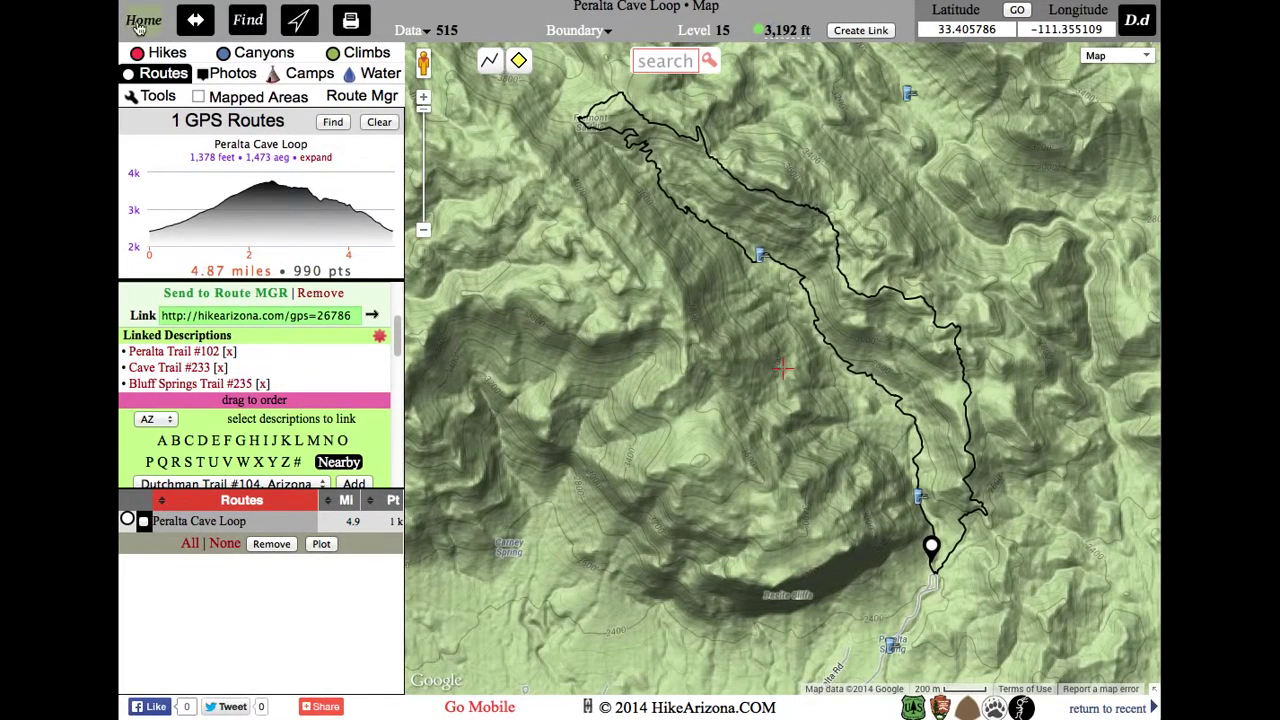
Step: Return to the home page and start a new triplog from the recent GPS route Peralta Cave Loop
mouse_move(150, 145)
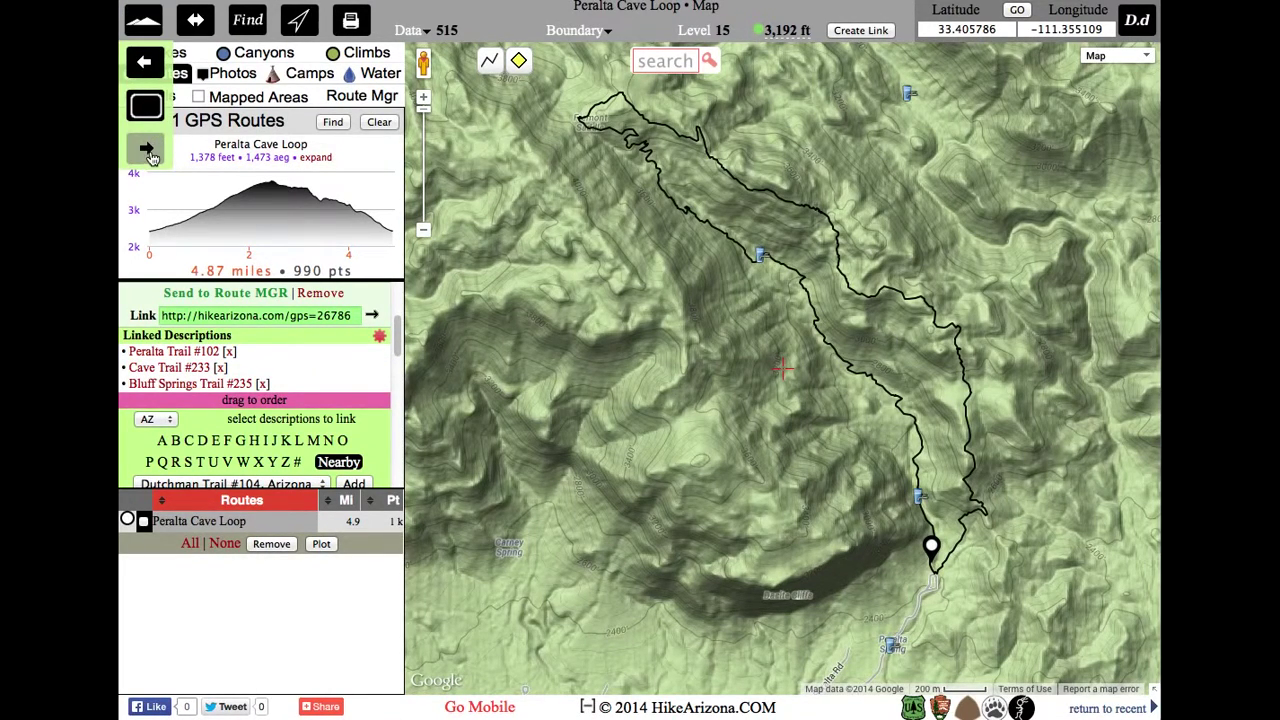
left_click(148, 150)
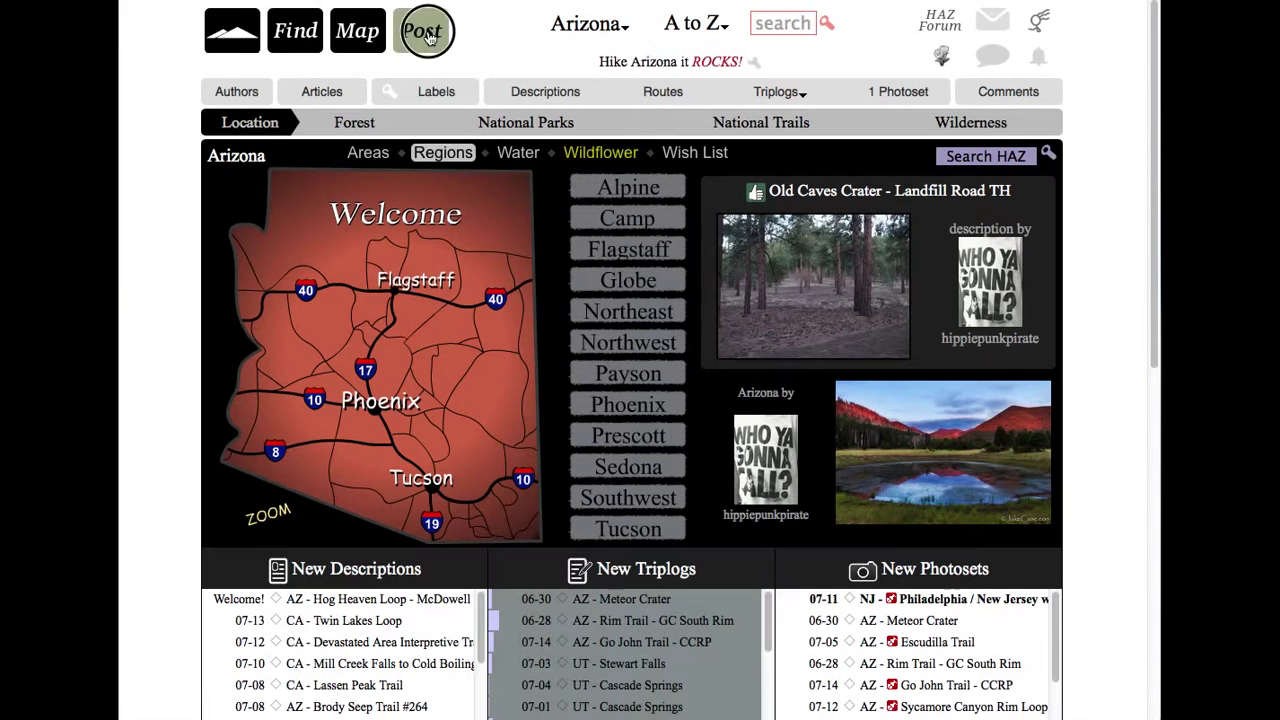
mouse_move(425, 38)
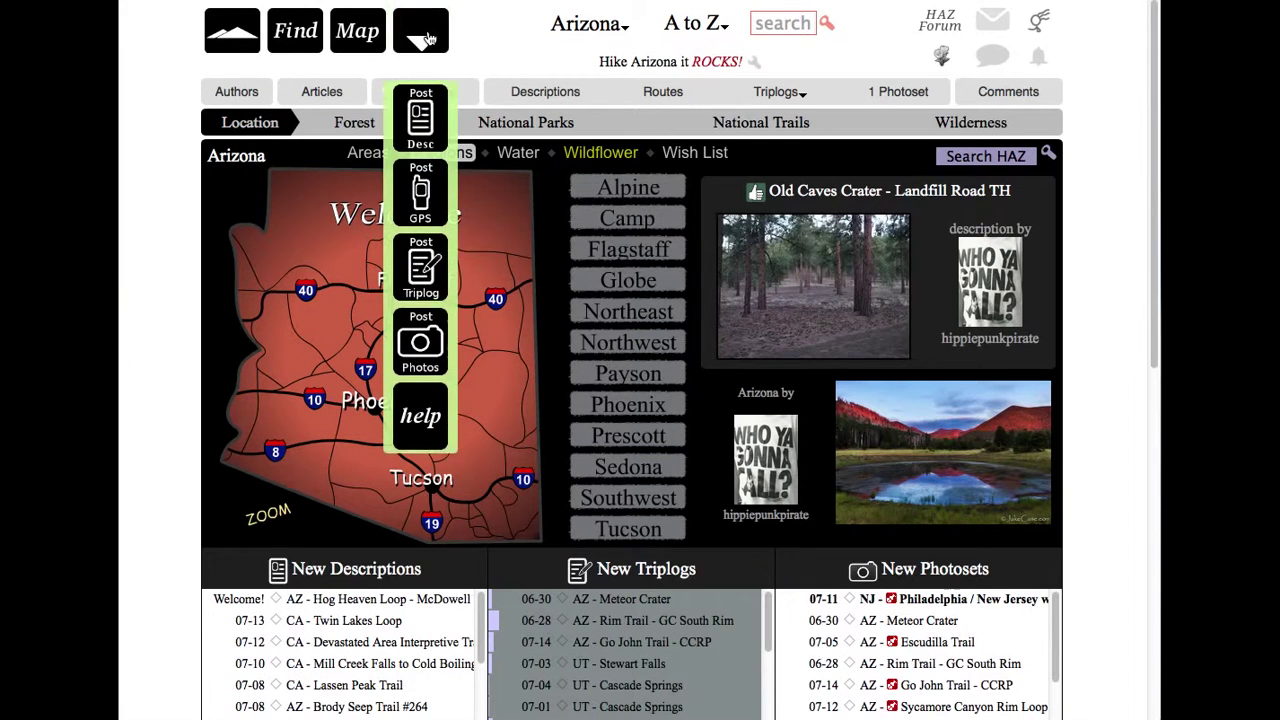
left_click(421, 240)
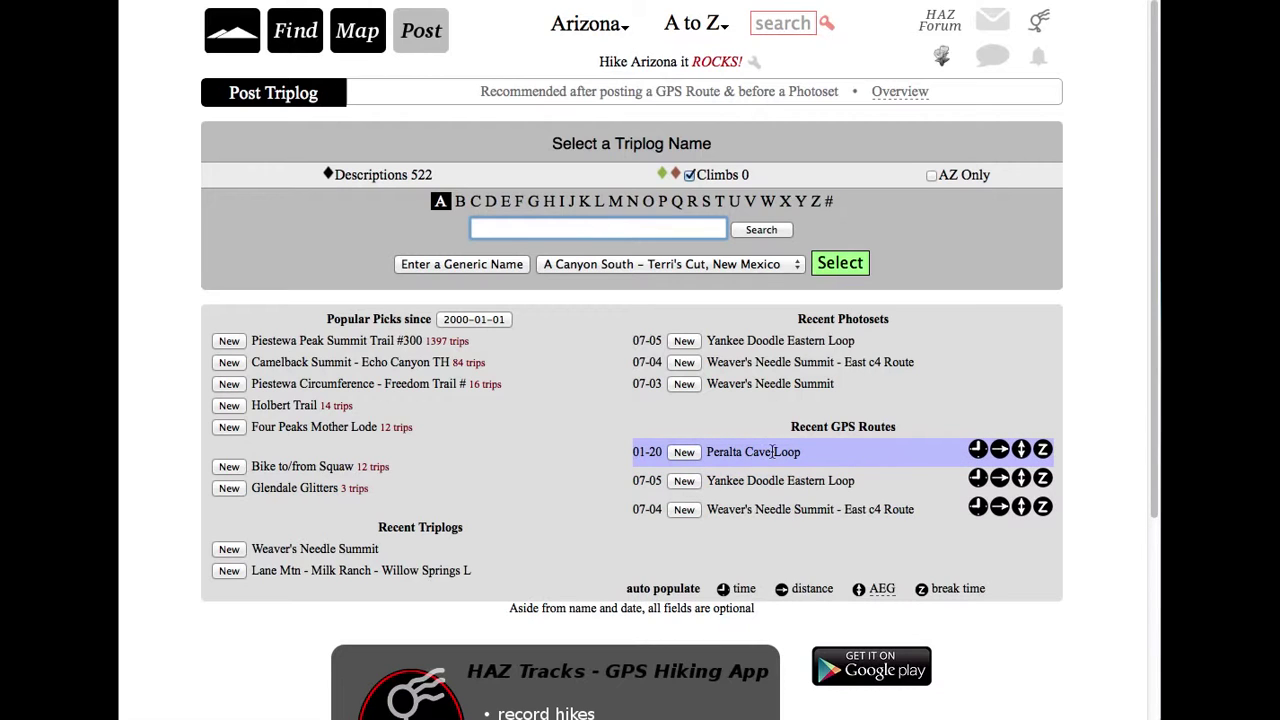
left_click(684, 452)
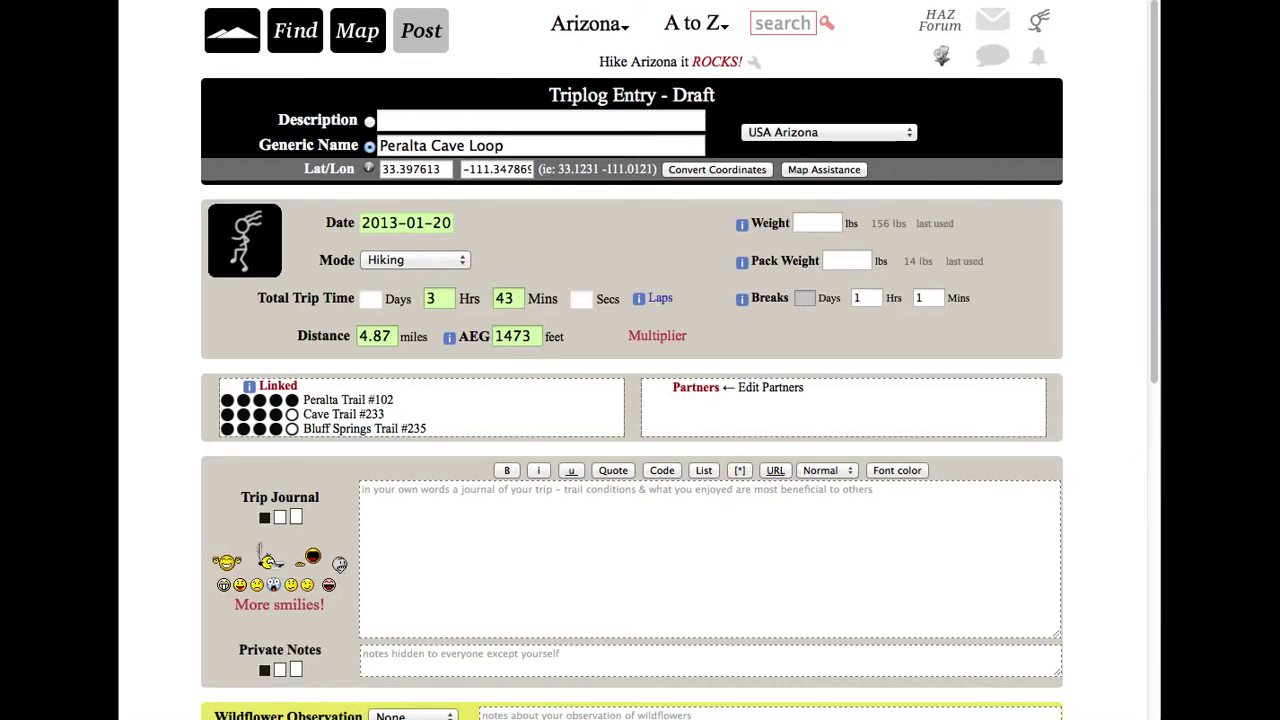
Step: Enter "great hike!" as the trip journal, post the Peralta Cave Loop triplog and review the published entry
left_click_drag(1154, 274, 1151, 329)
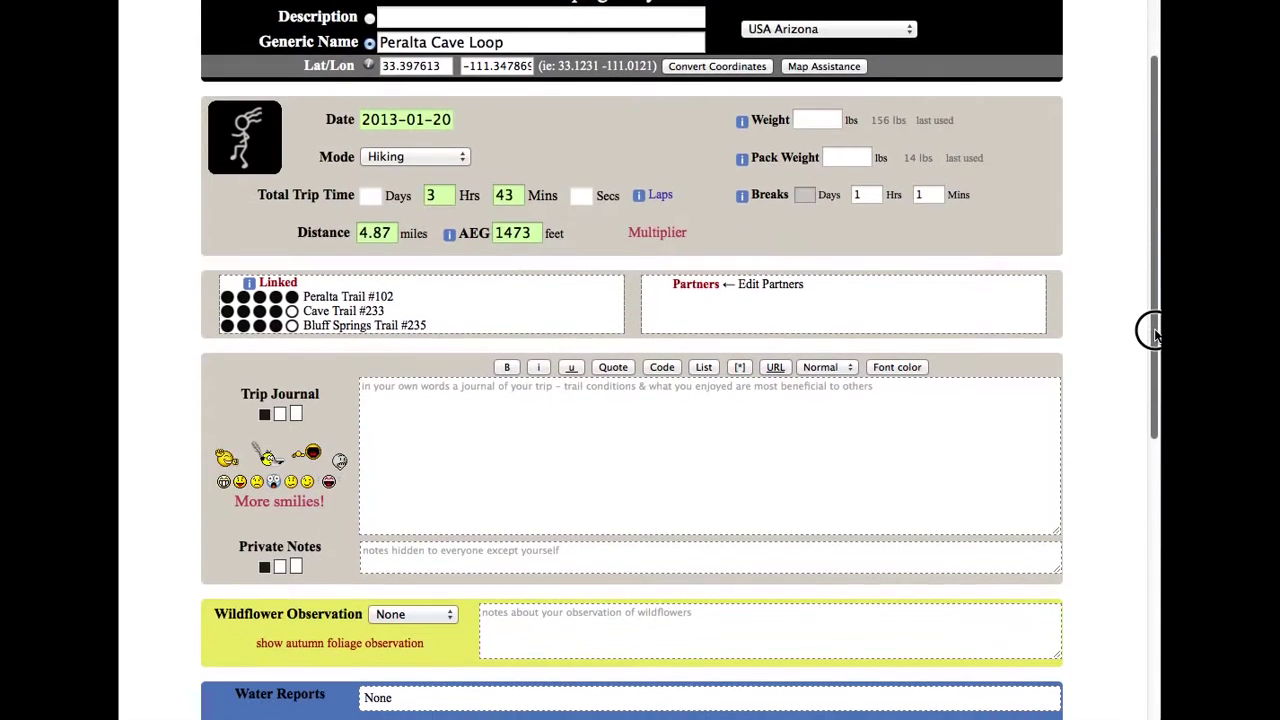
left_click(751, 424)
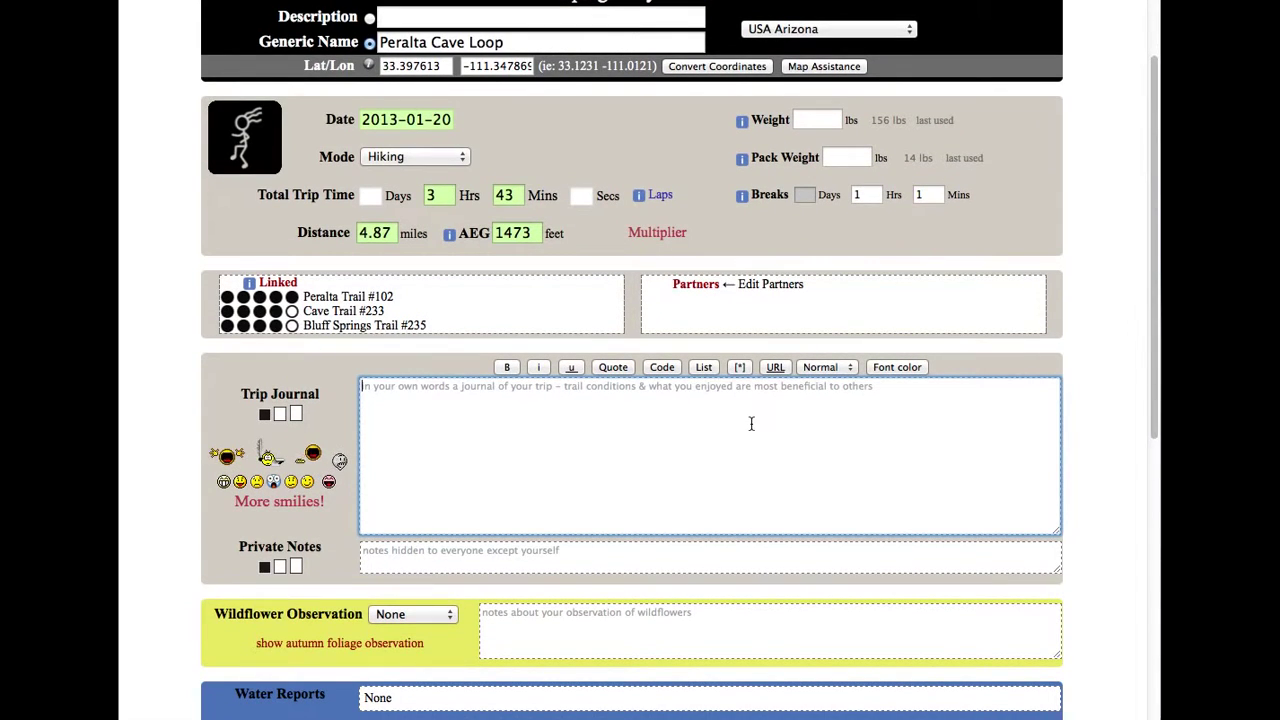
type("great hike!")
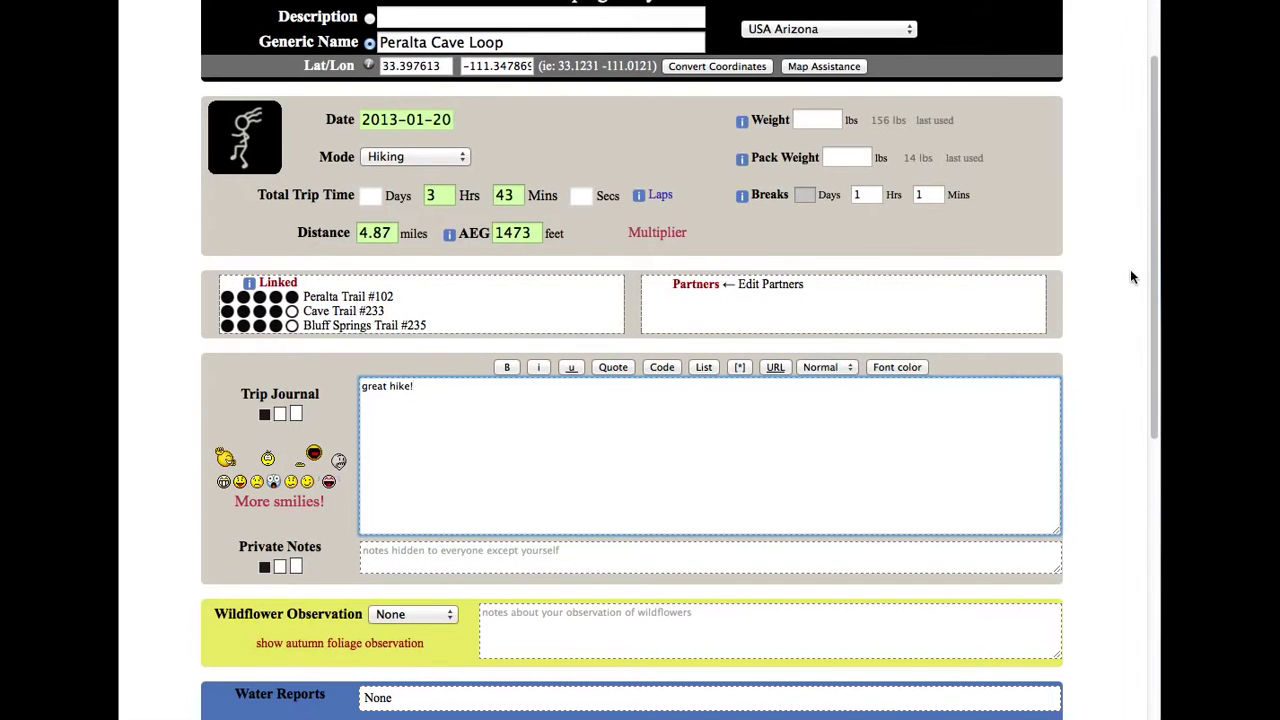
left_click_drag(1152, 258, 1140, 369)
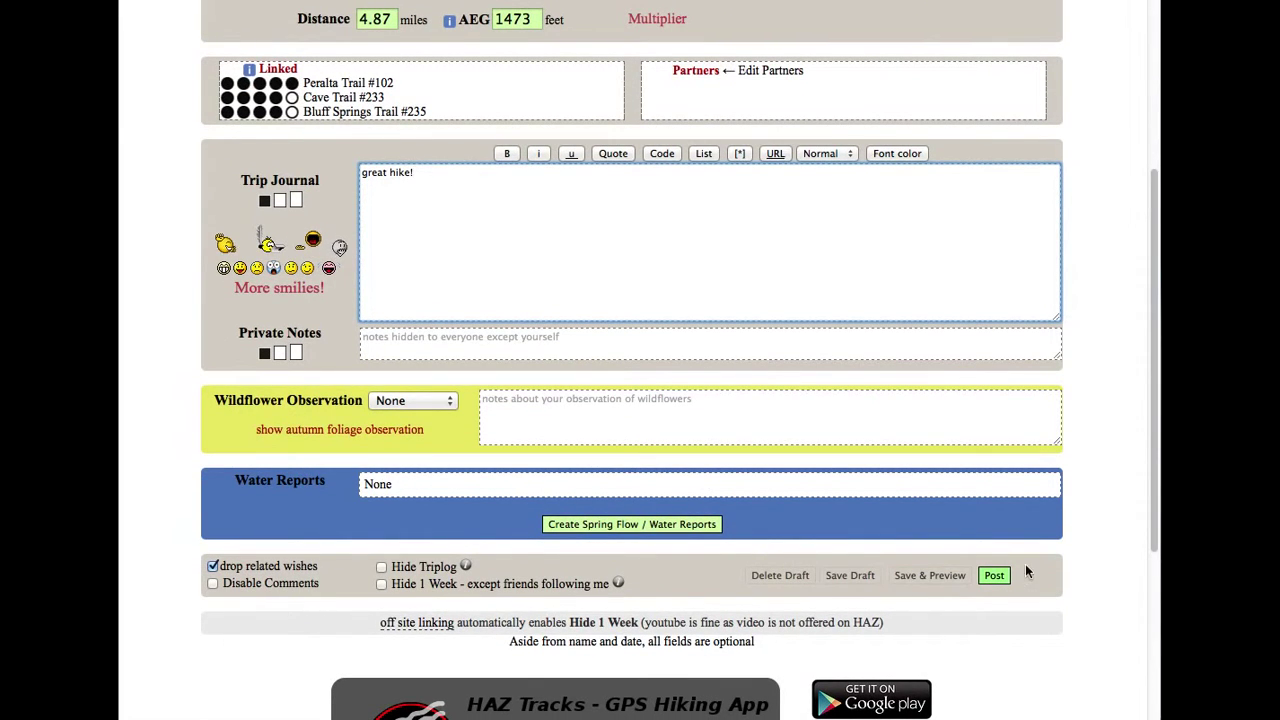
left_click(997, 577)
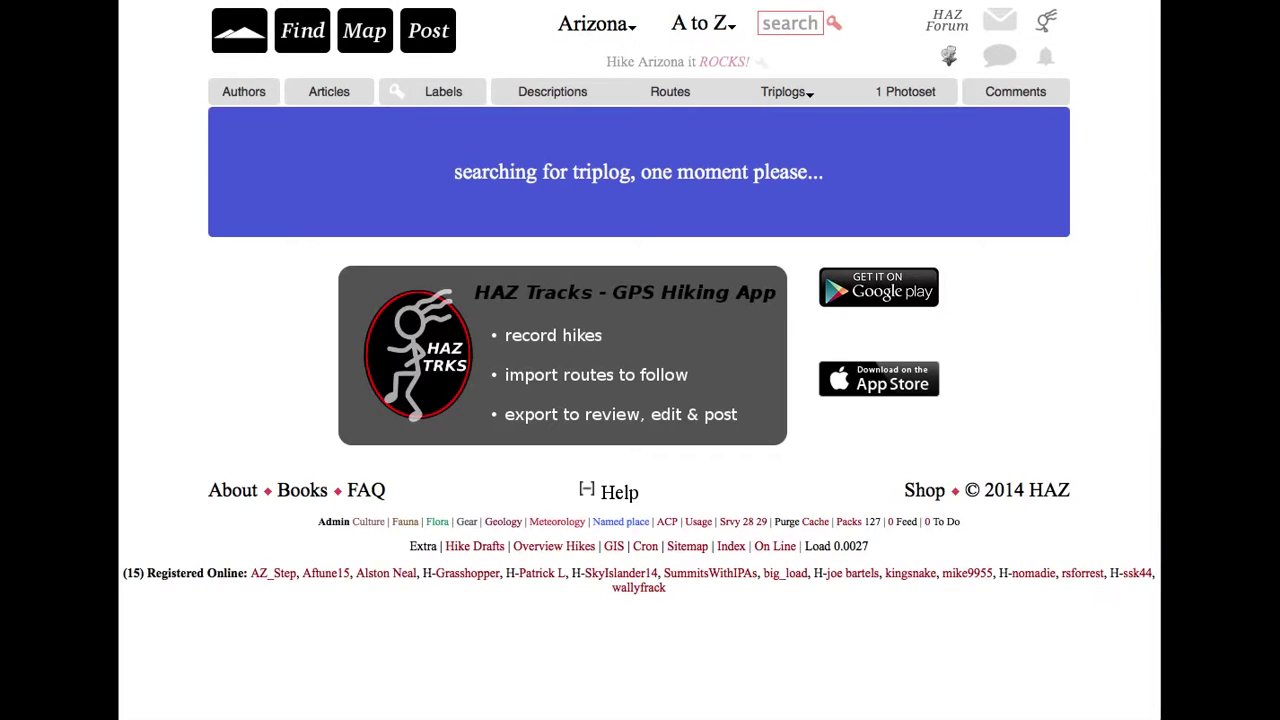
scroll(632, 355, "down", 1)
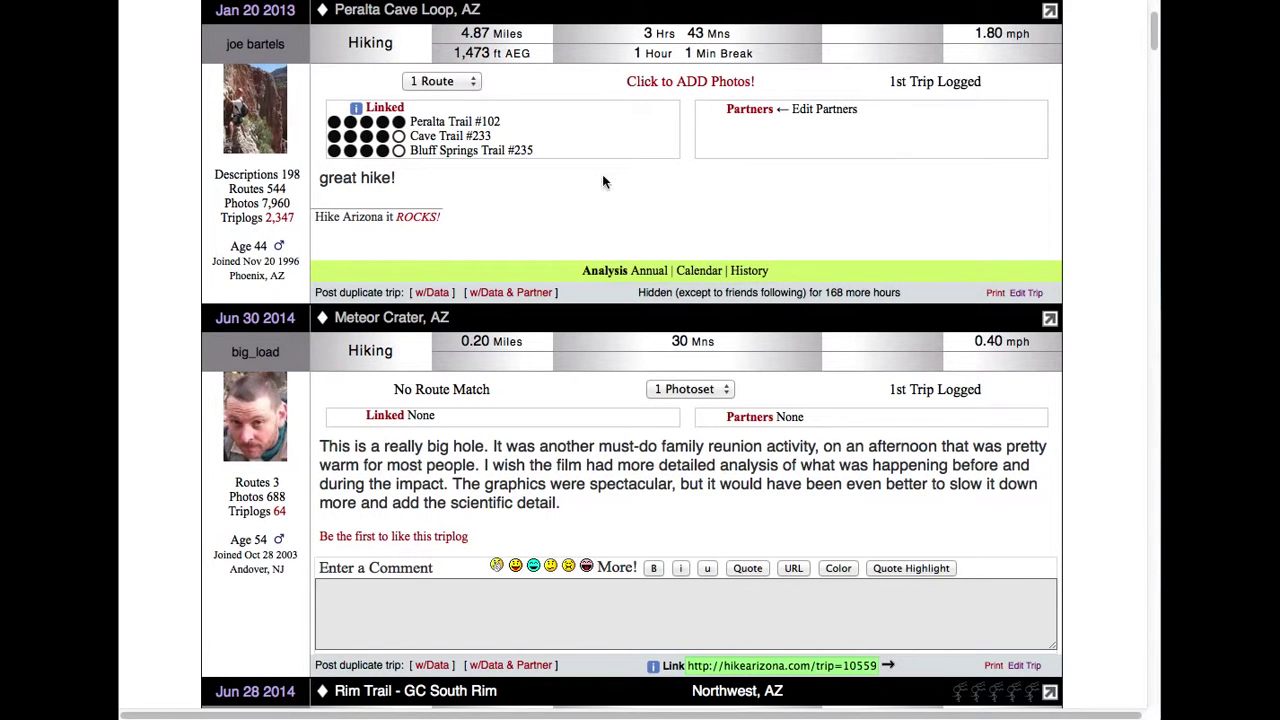
scroll(602, 174, "up", 4)
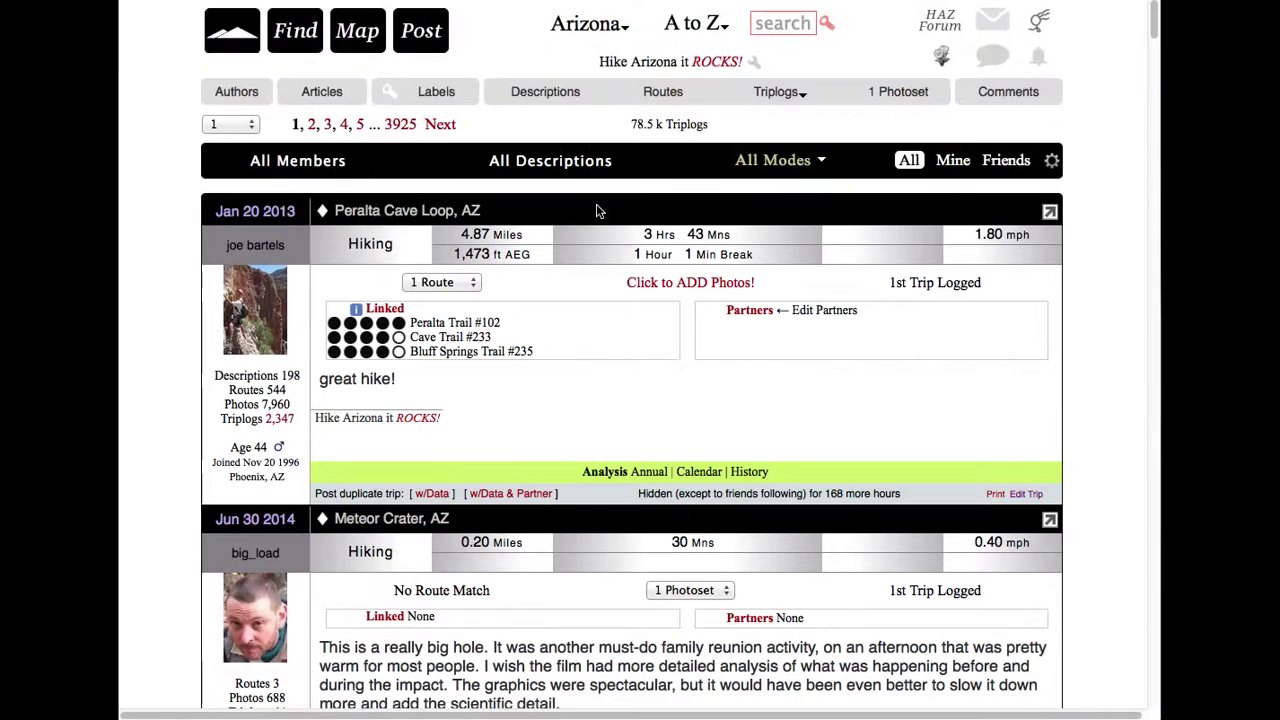
Step: Start a new photoset from the recent Peralta Cave Loop triplog
left_click(426, 36)
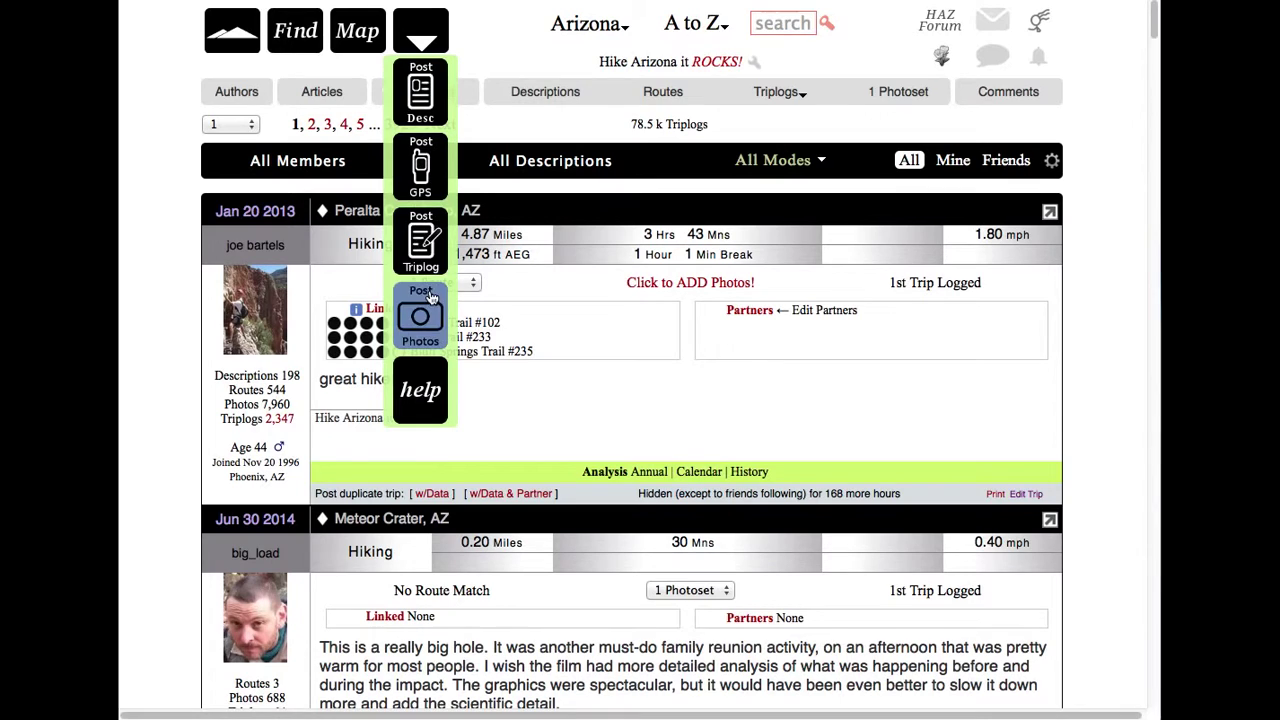
left_click(430, 318)
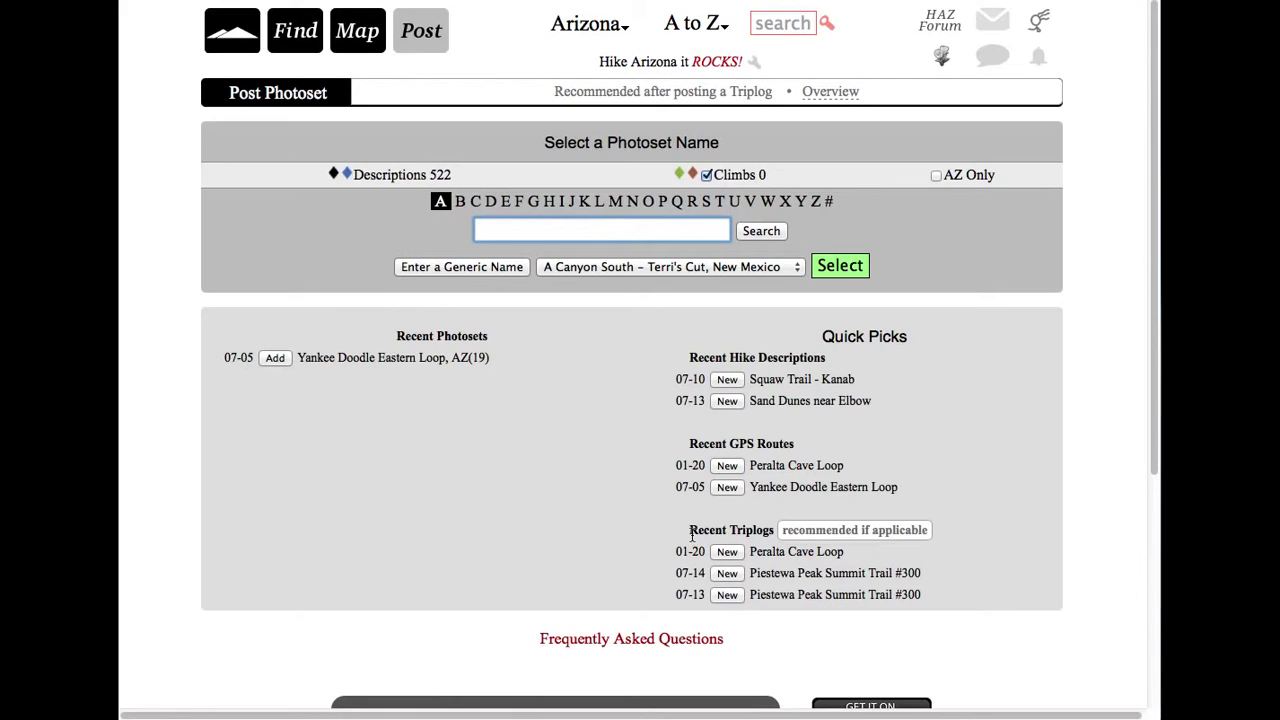
left_click_drag(690, 533, 771, 528)
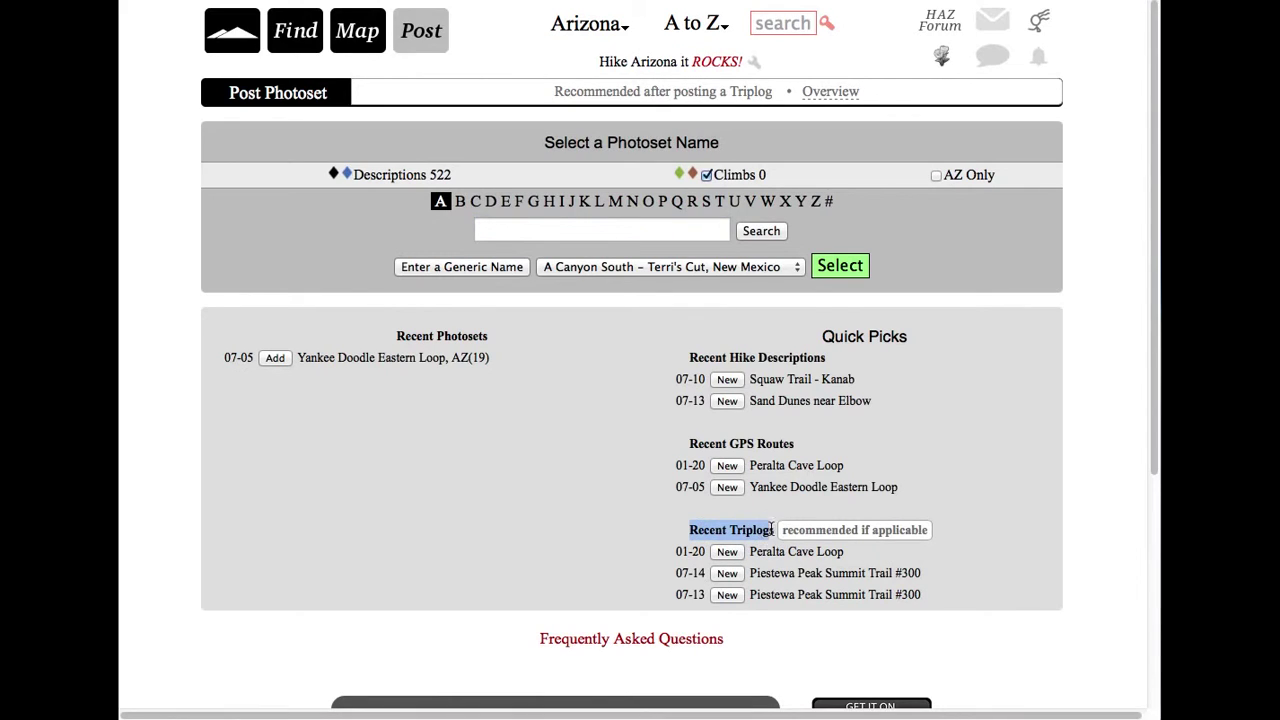
left_click(727, 553)
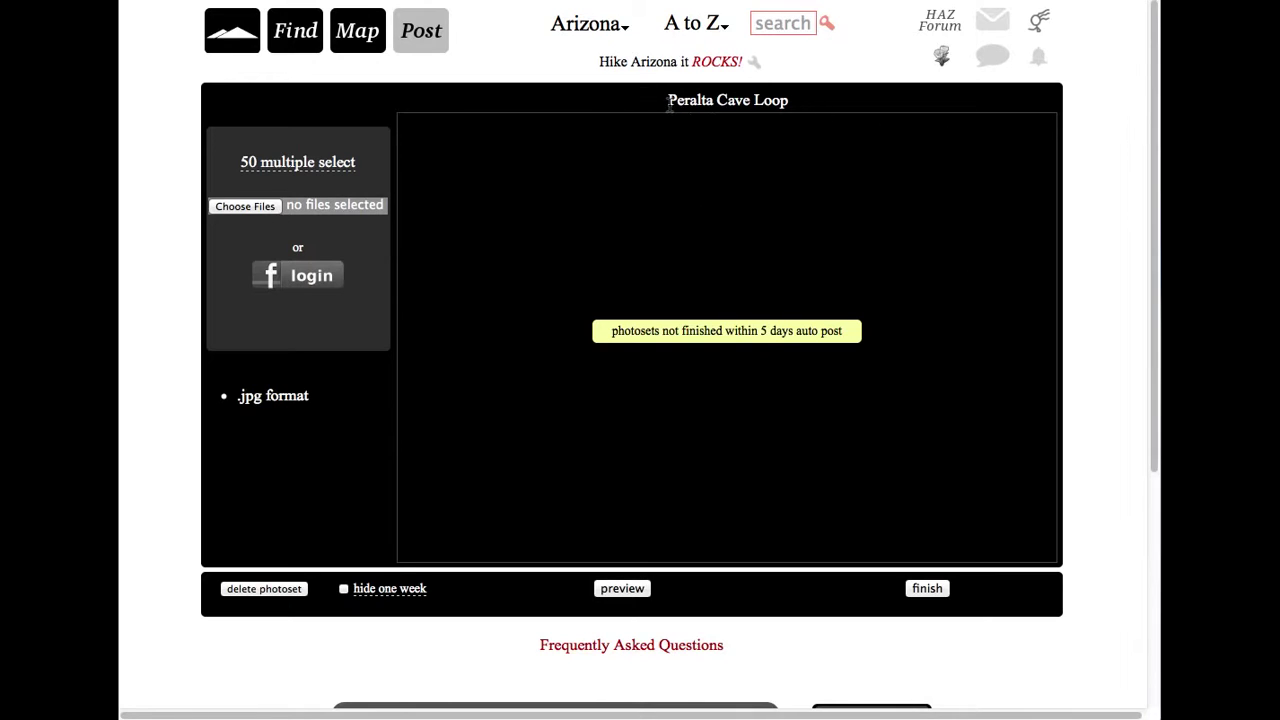
left_click_drag(668, 100, 808, 100)
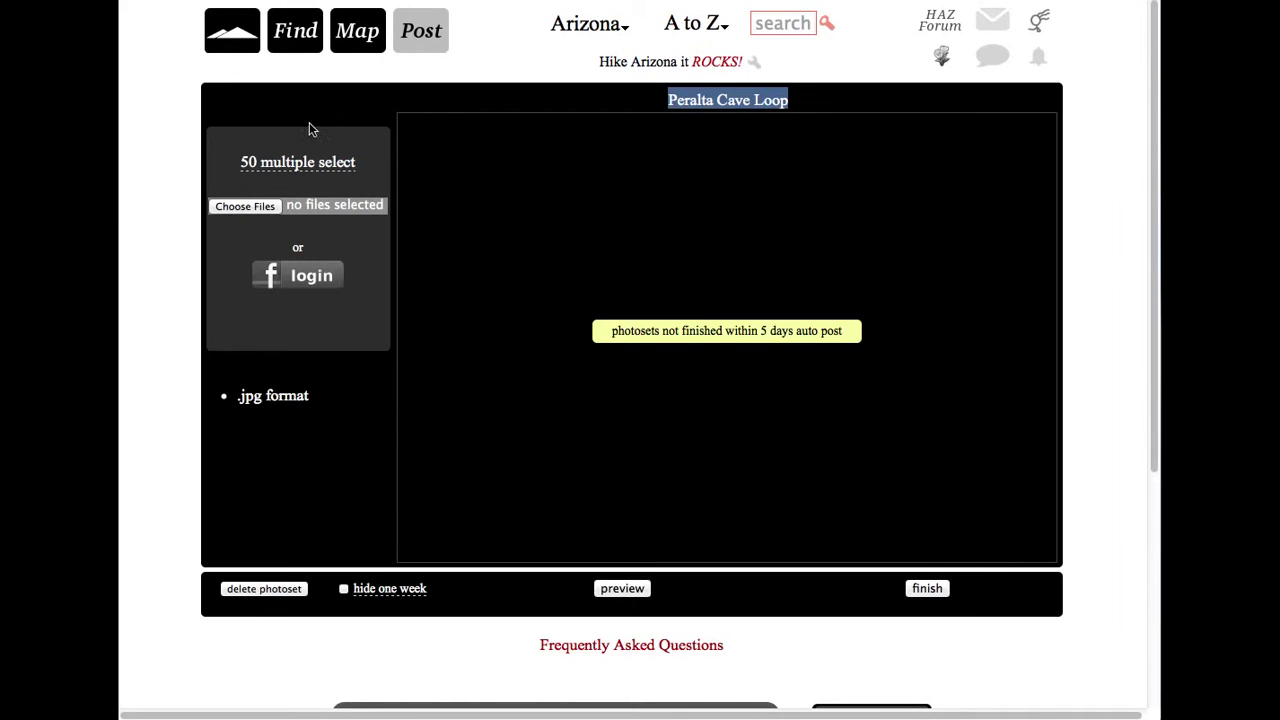
left_click(258, 207)
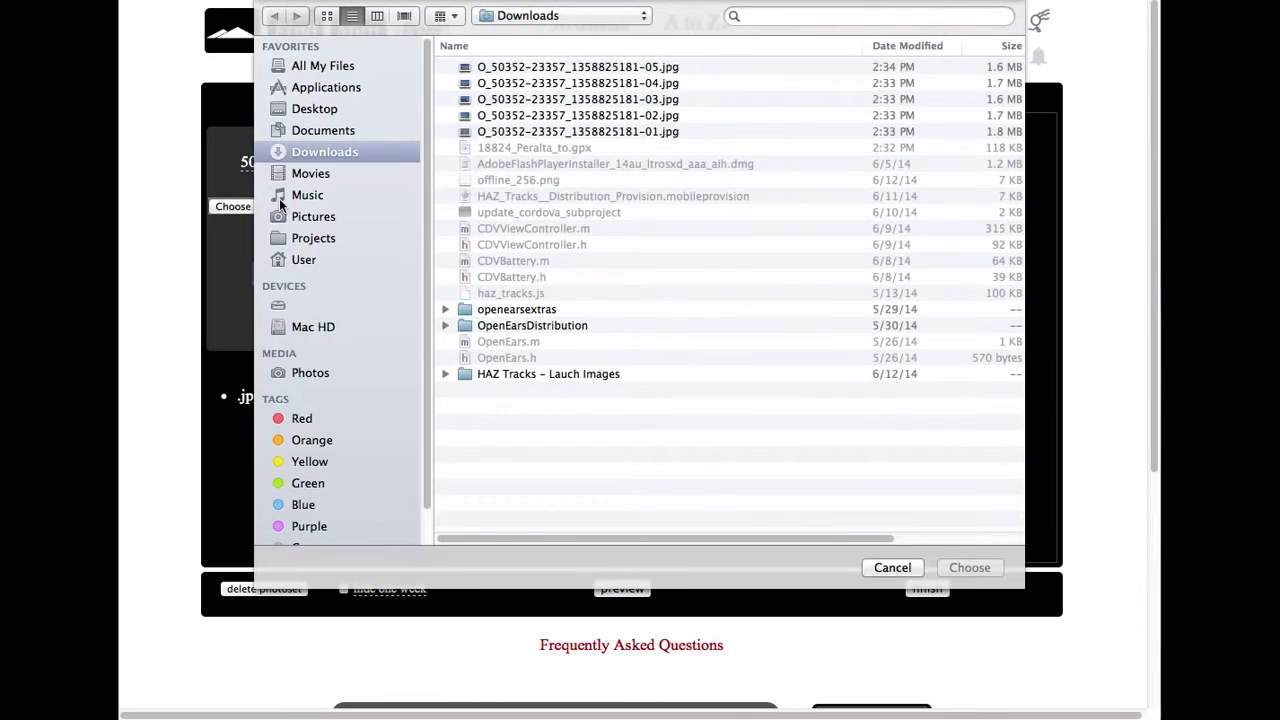
left_click(655, 44)
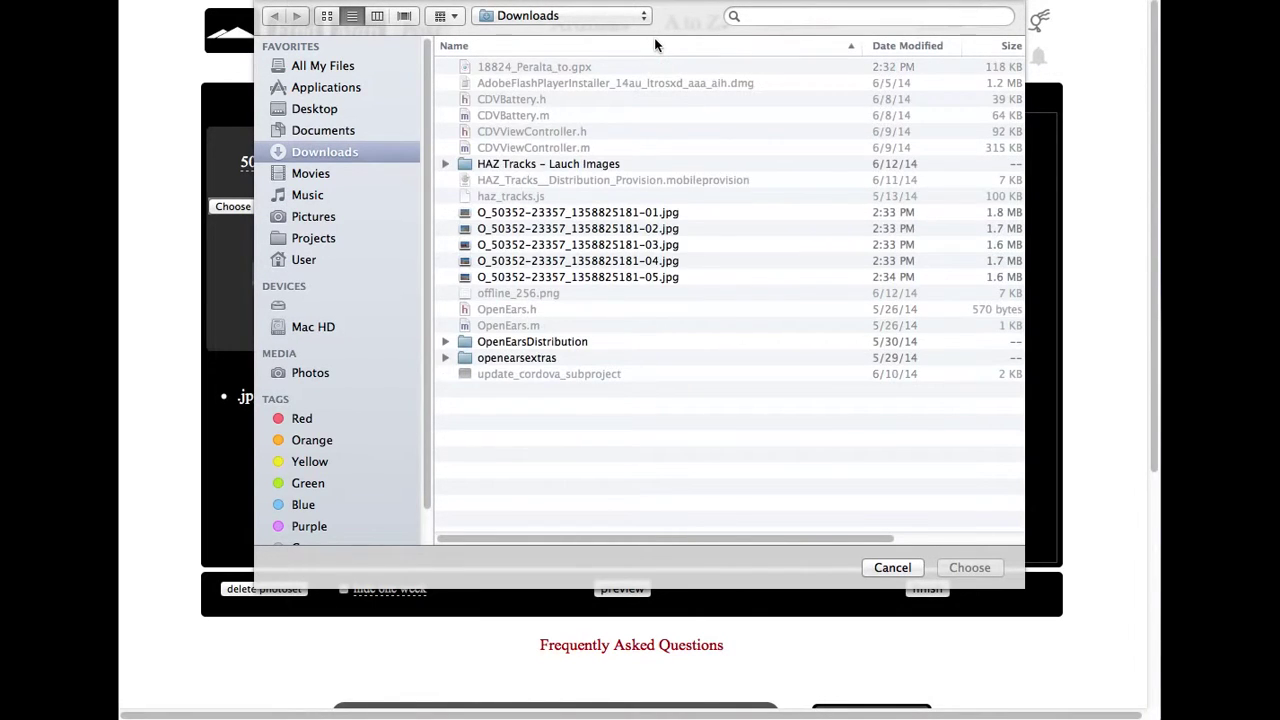
left_click(637, 214)
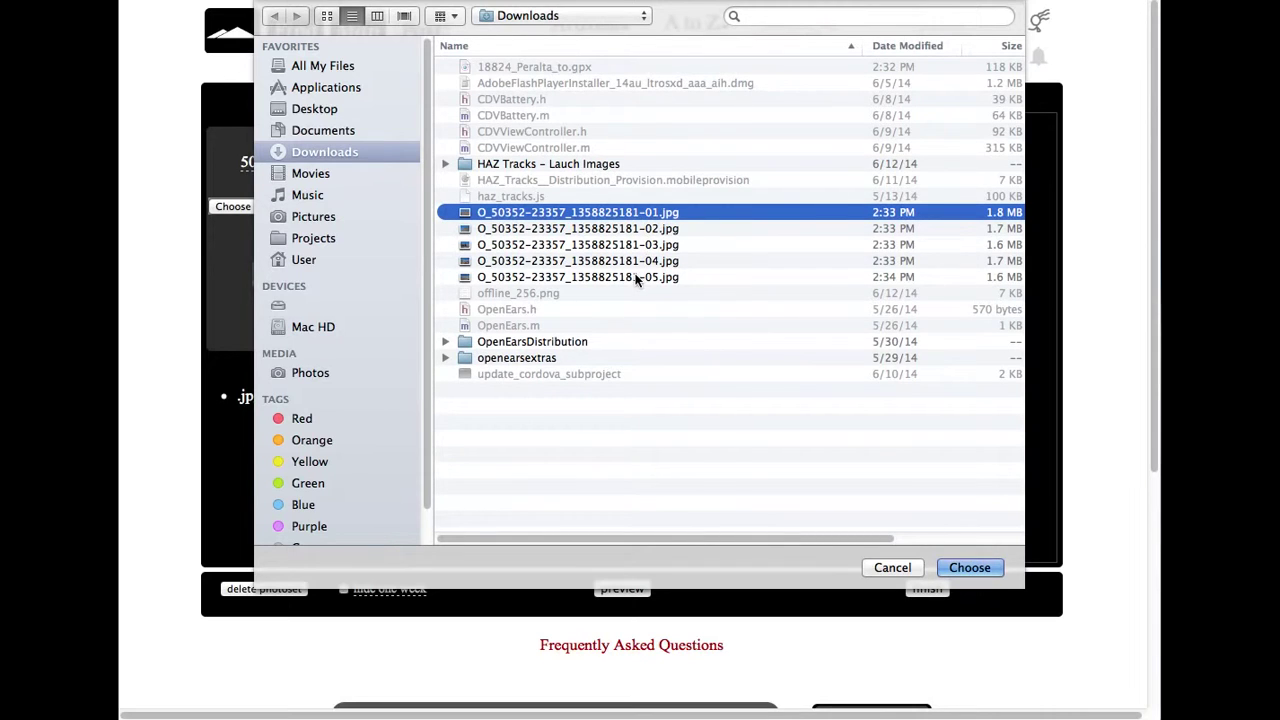
left_click(582, 277, "shift")
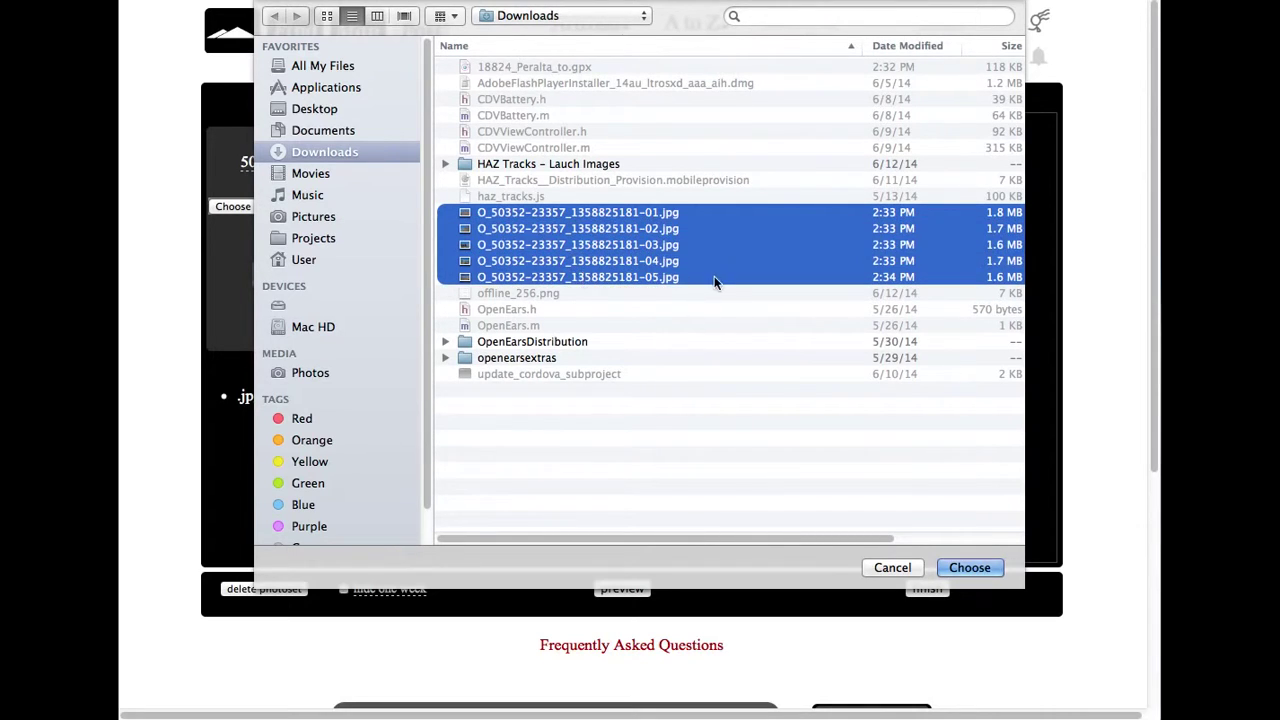
left_click(998, 570)
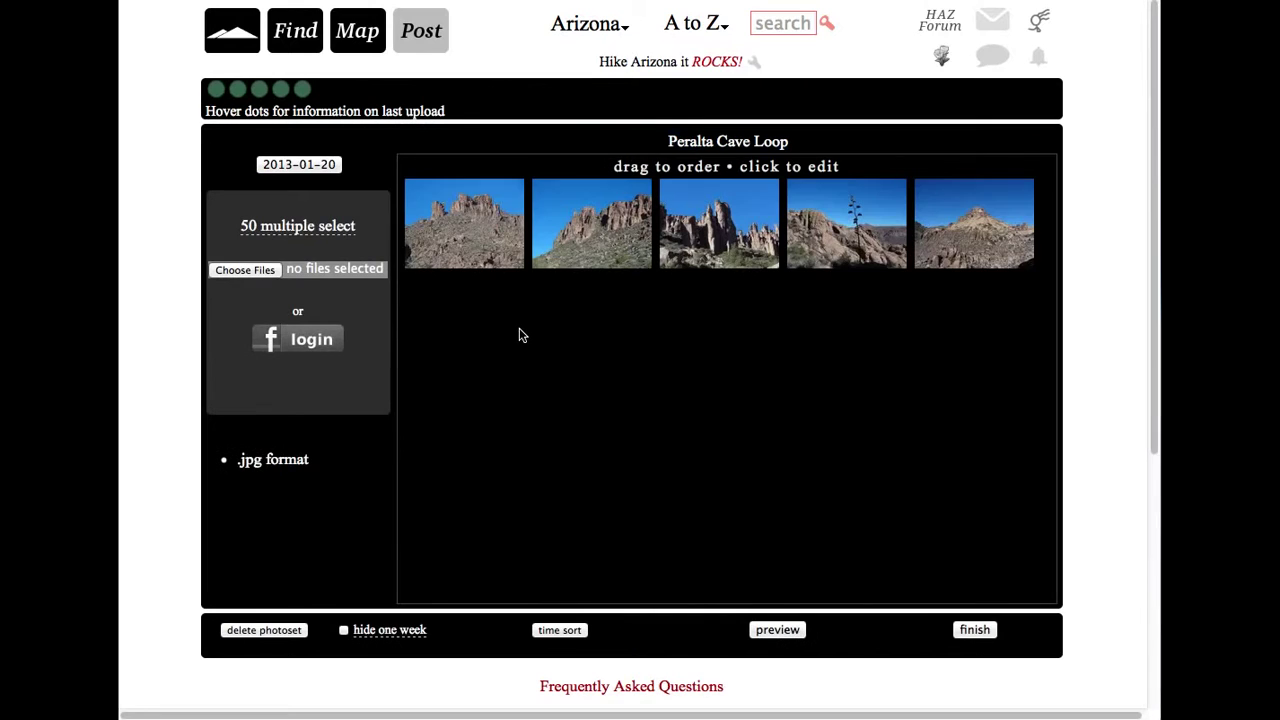
Step: Open the first photo of the photoset and add the caption "this is such and such"
left_click(476, 246)
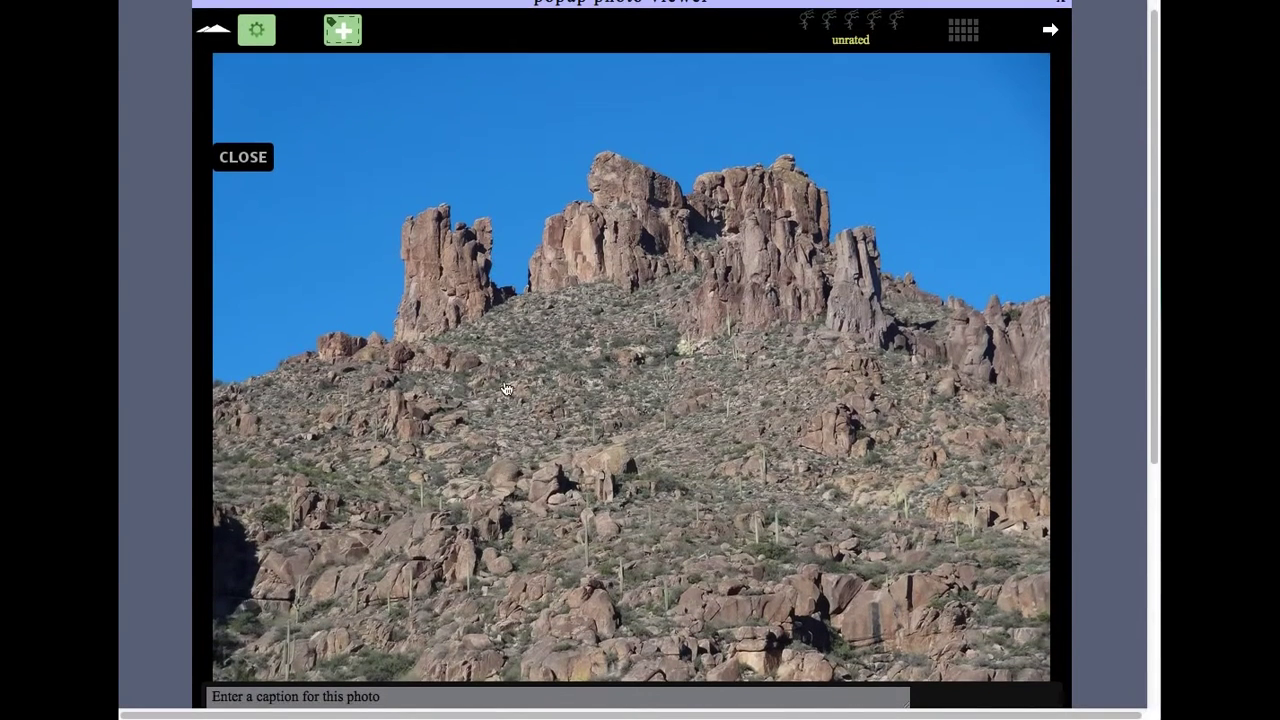
scroll(505, 444, "down", 1)
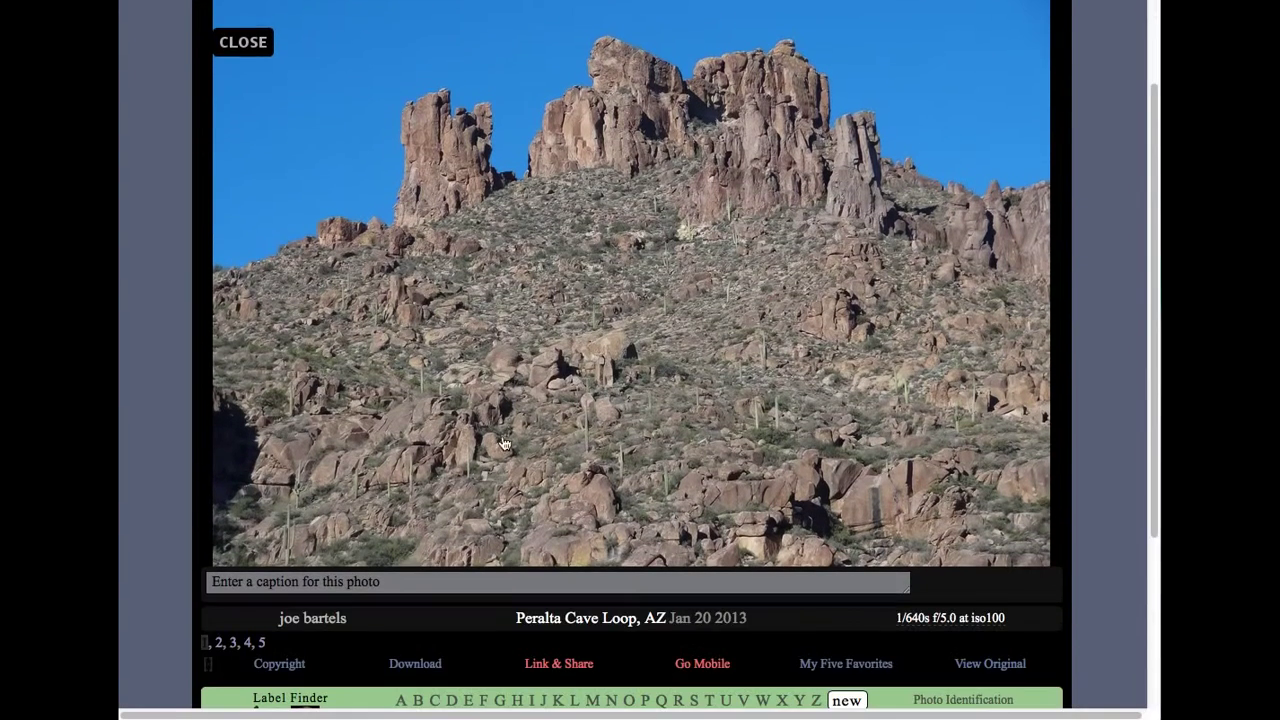
left_click(509, 588)
type("this")
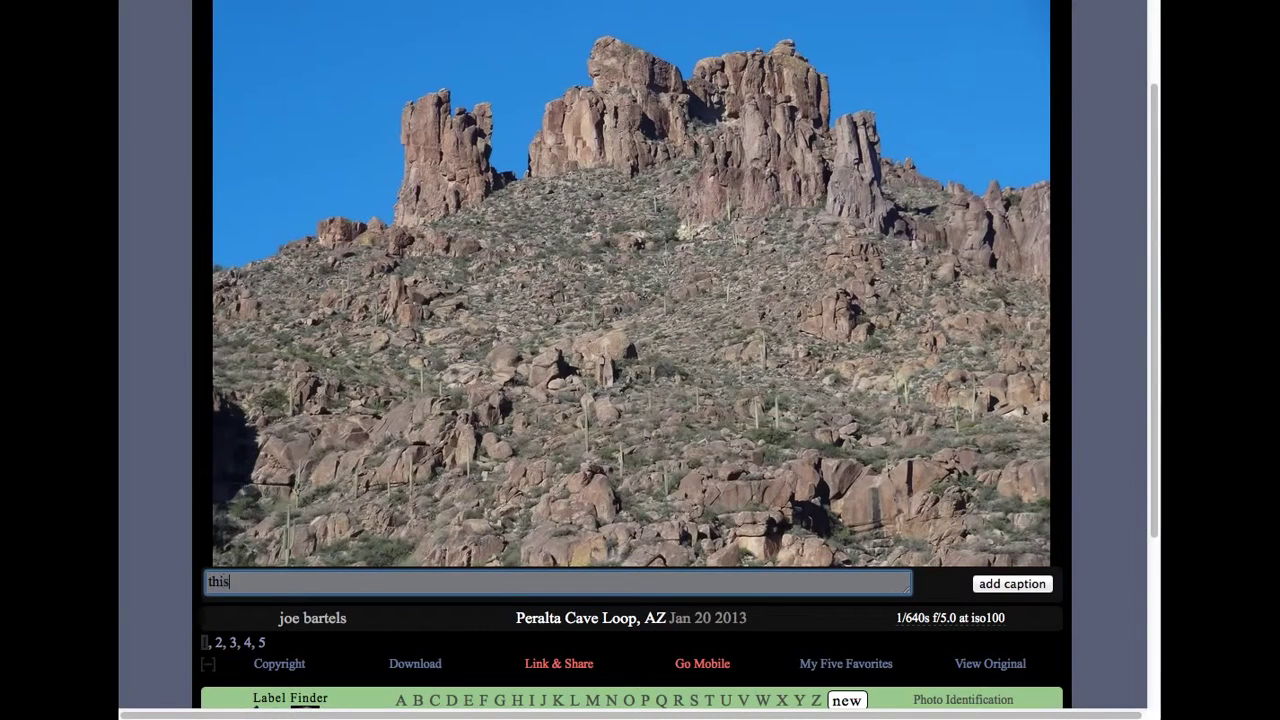
type(" is such and such")
left_click(1033, 598)
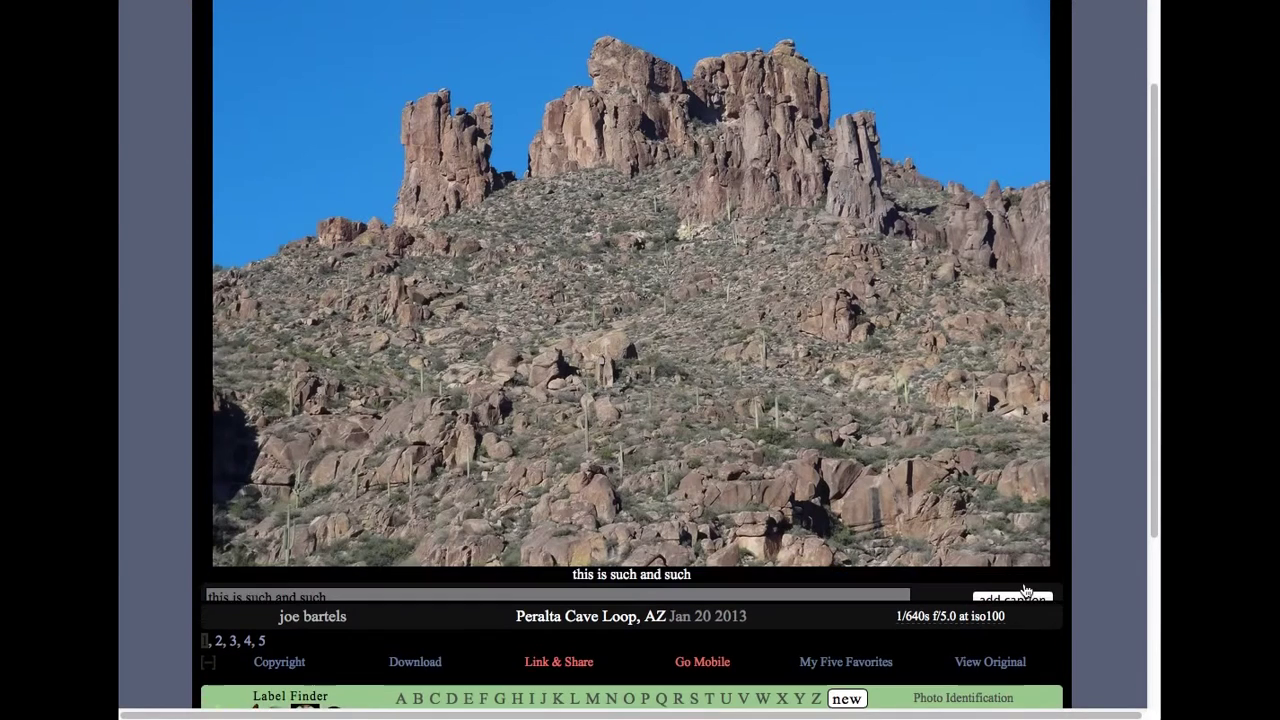
scroll(988, 520, "up", 3)
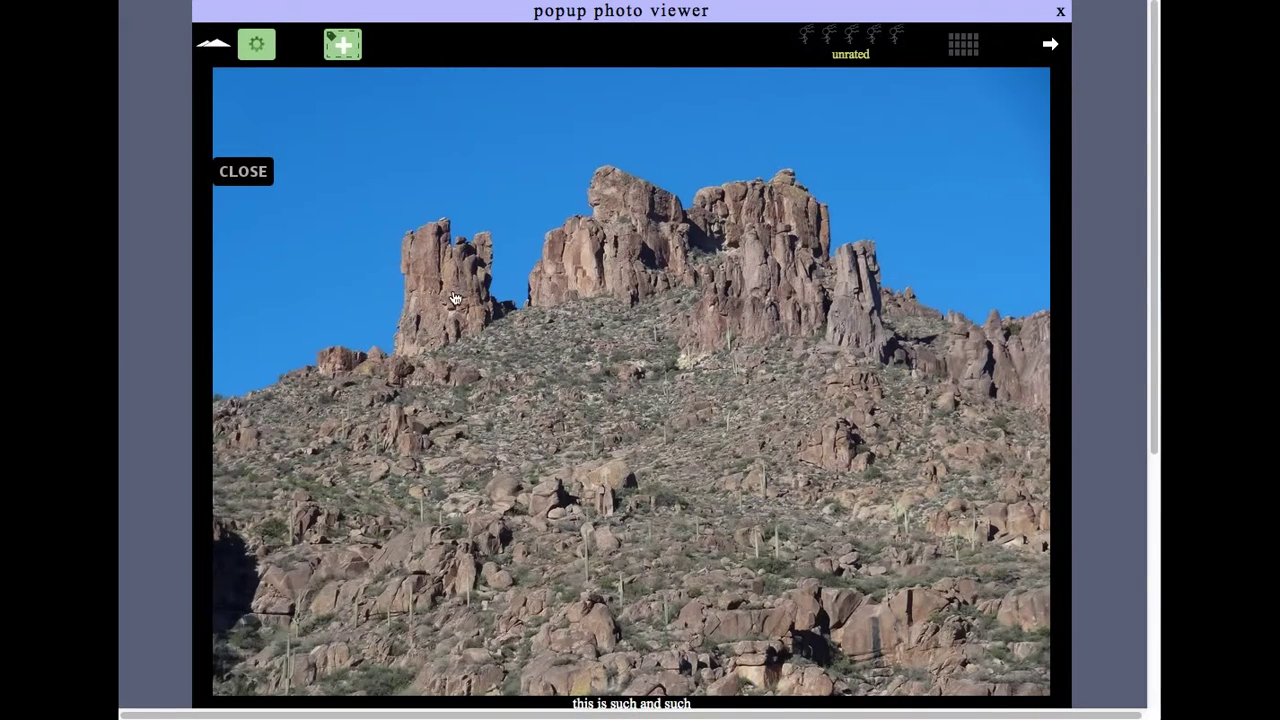
Step: Add a tagged note titled "Tommy's Thumb!" outlining the isolated rock spire on the left side of the photo
left_click(343, 46)
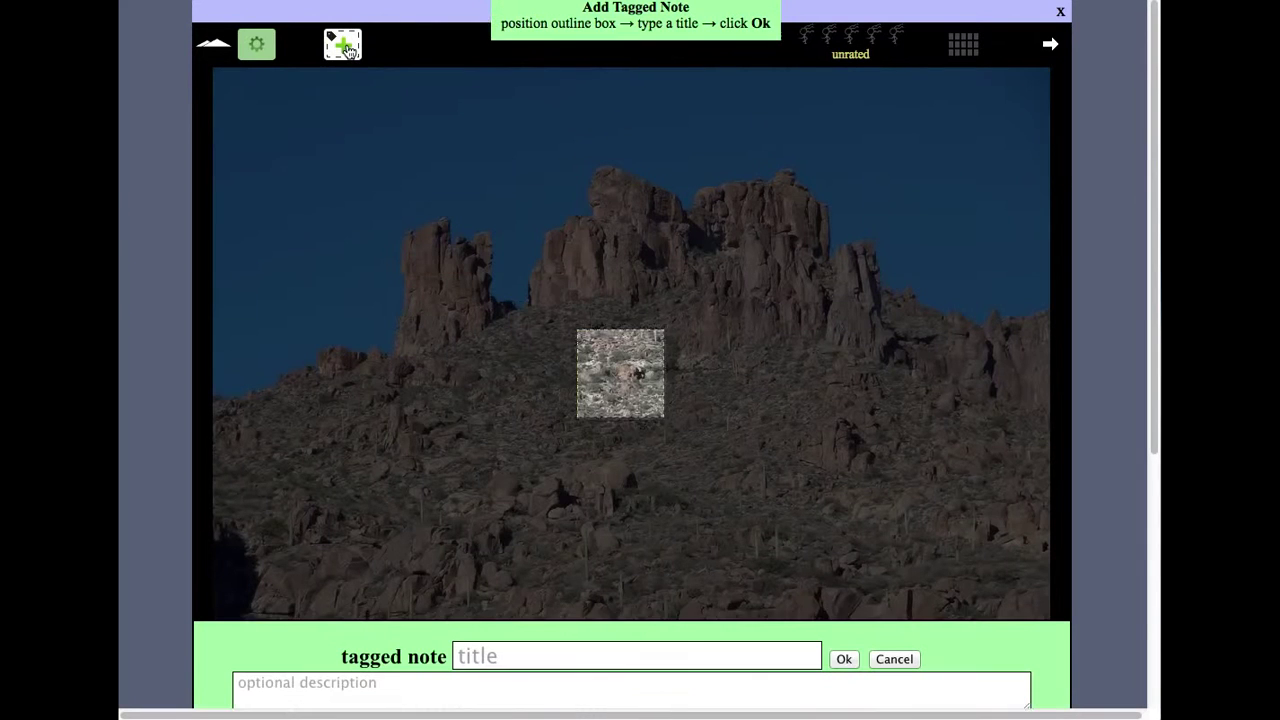
left_click_drag(634, 393, 497, 370)
left_click(642, 654)
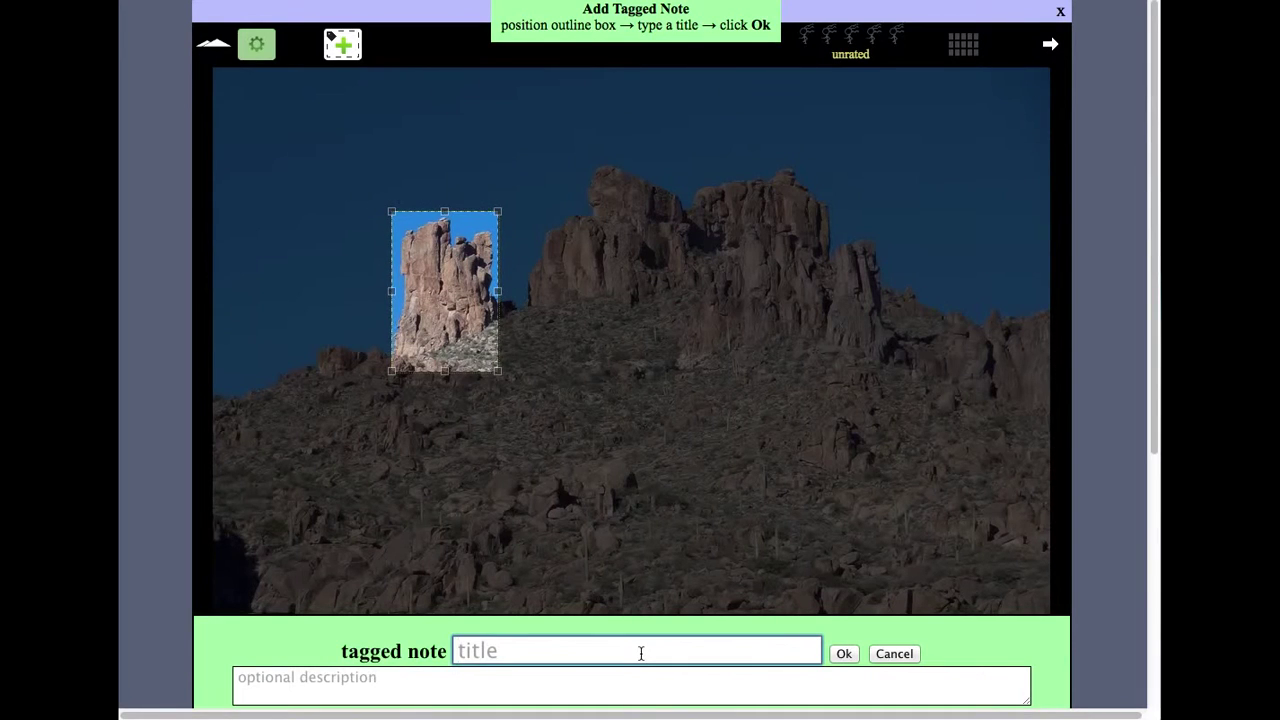
type("Tommy's T")
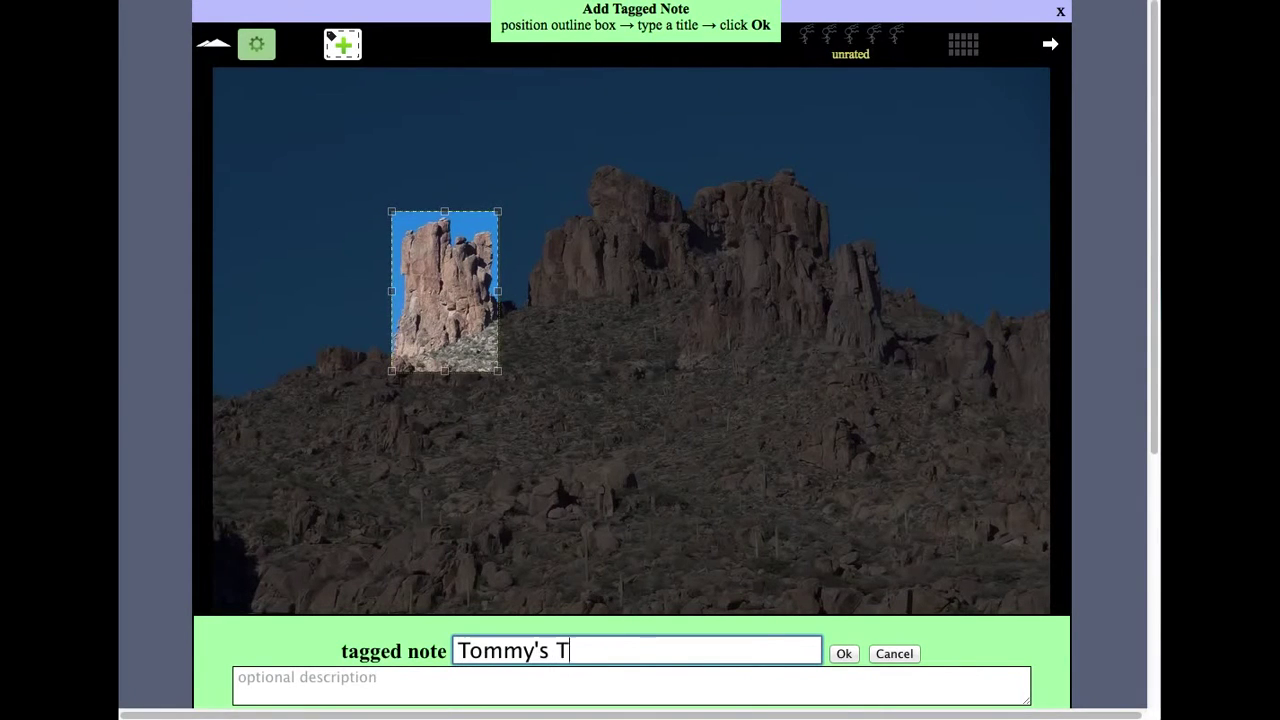
type("humb!")
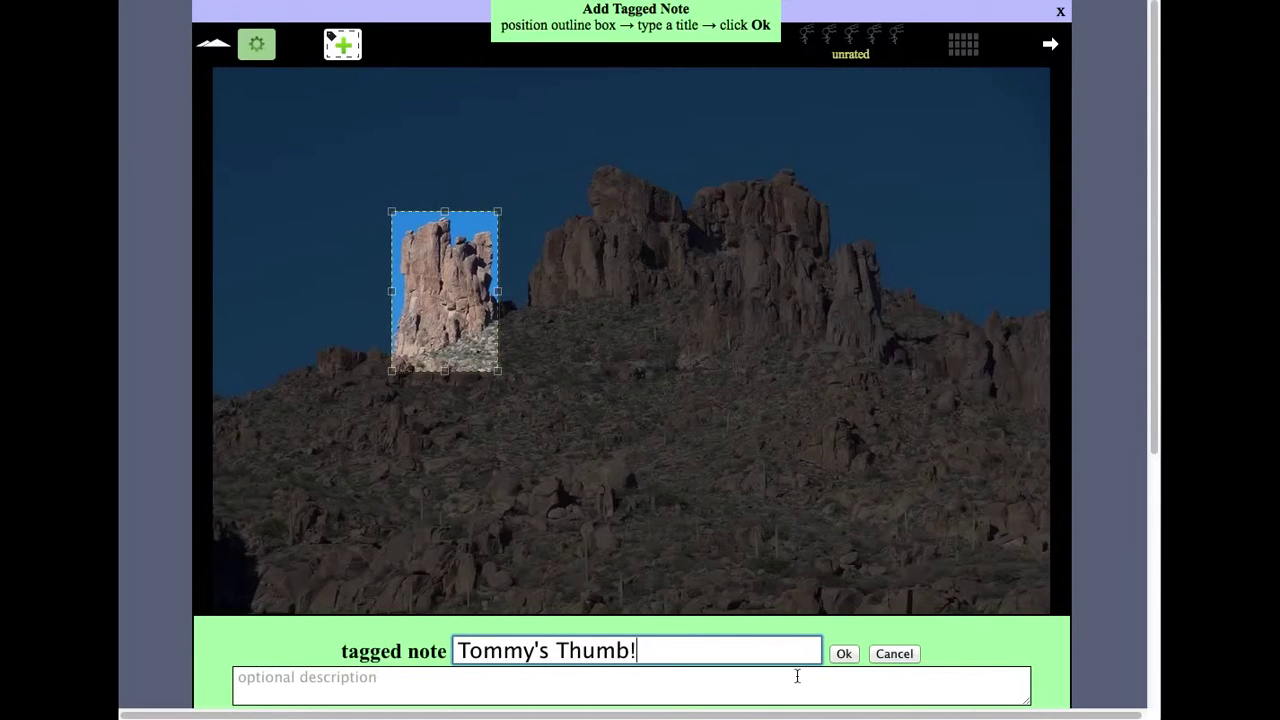
left_click(844, 653)
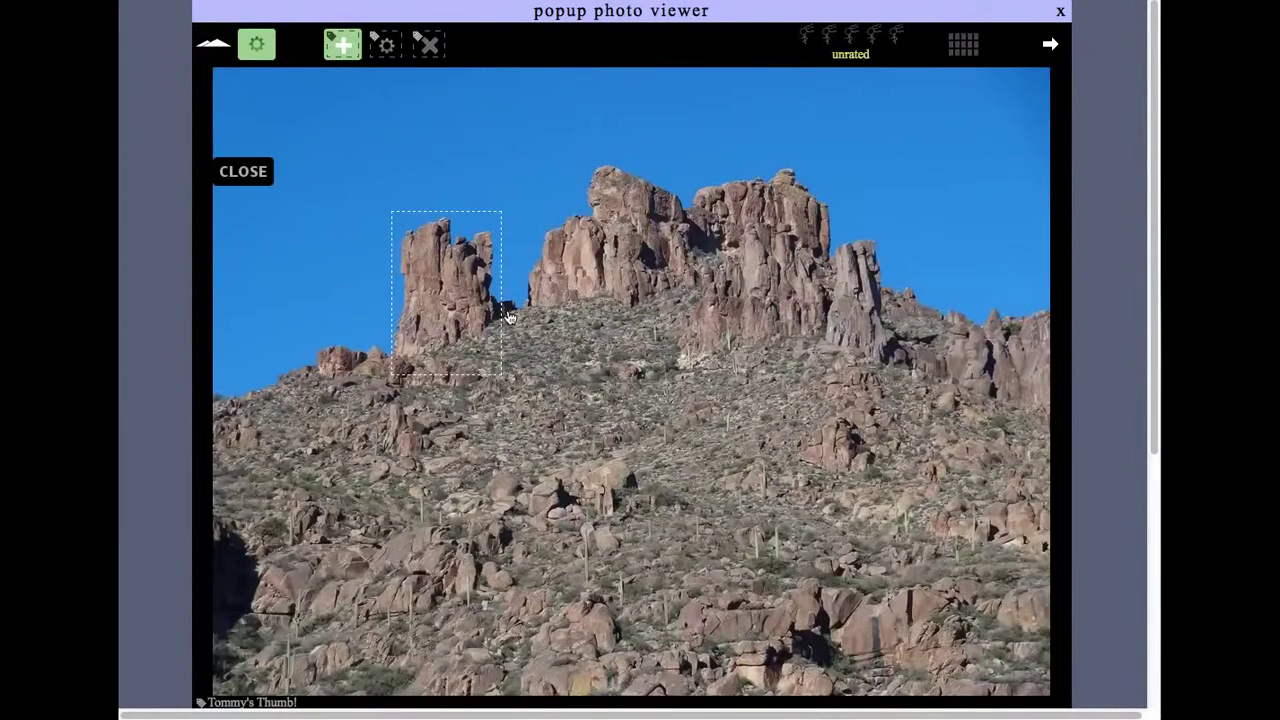
mouse_move(444, 285)
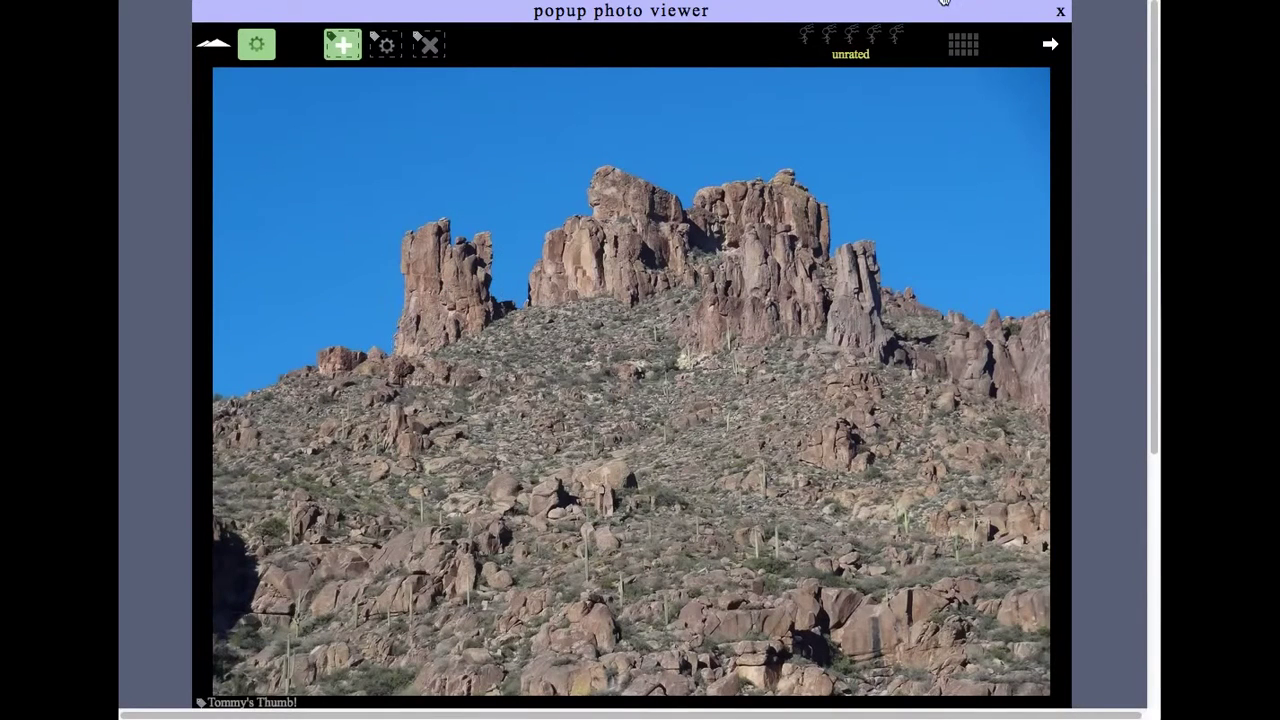
Step: Close the popup photo viewer and finish the Peralta Cave Loop photoset to publish it
left_click(1028, 355)
left_click(780, 17)
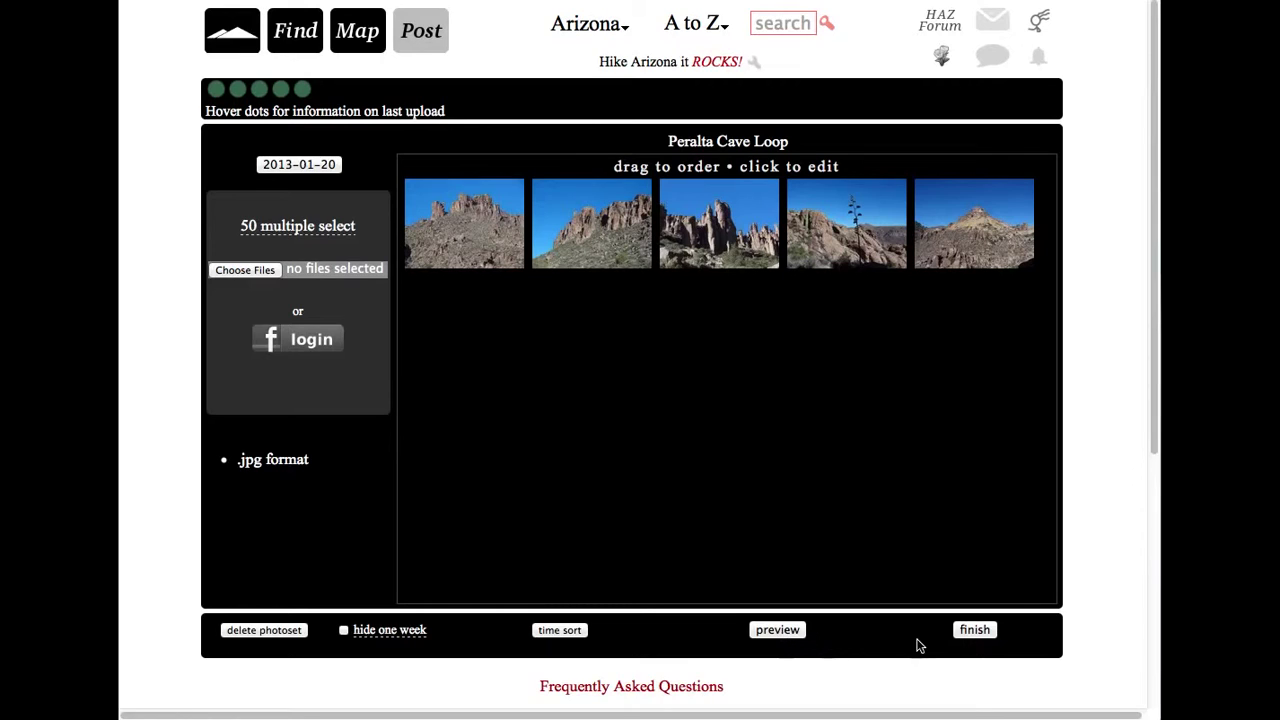
left_click(974, 630)
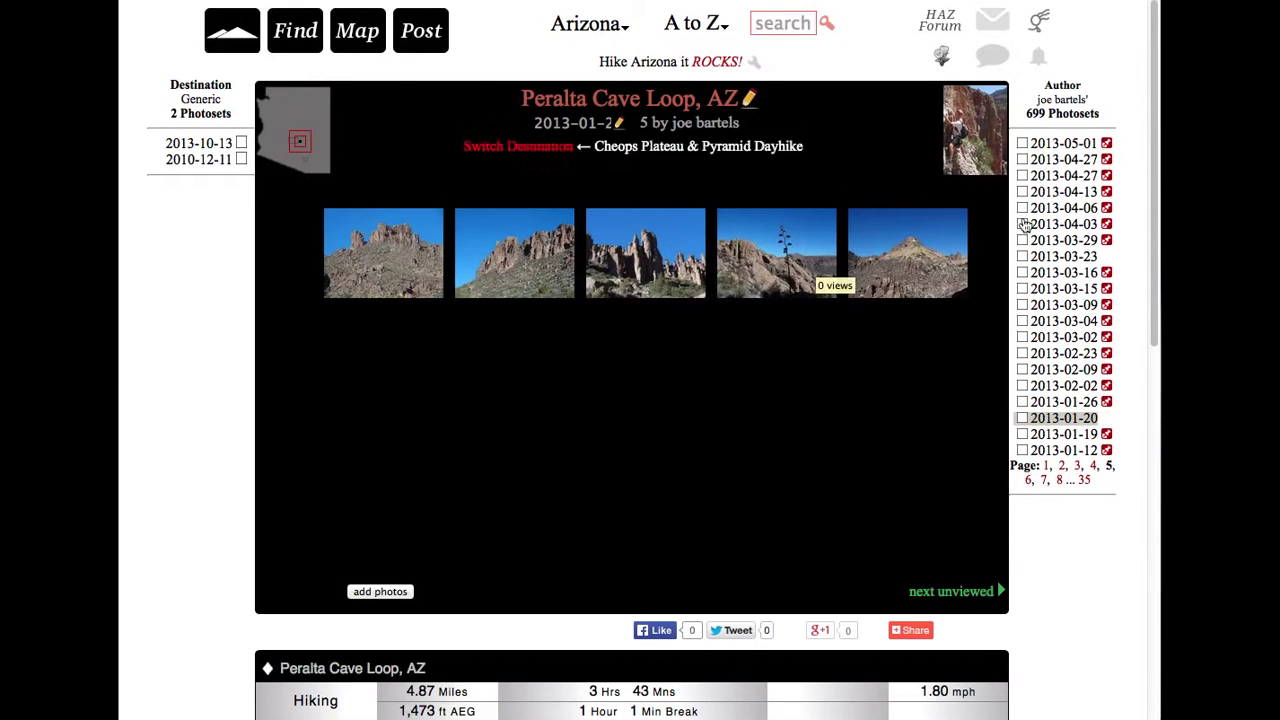
Step: Review the published photoset page, examining its title, the triplog attached below, the linked trails and the available route choices
left_click_drag(1150, 177, 1151, 251)
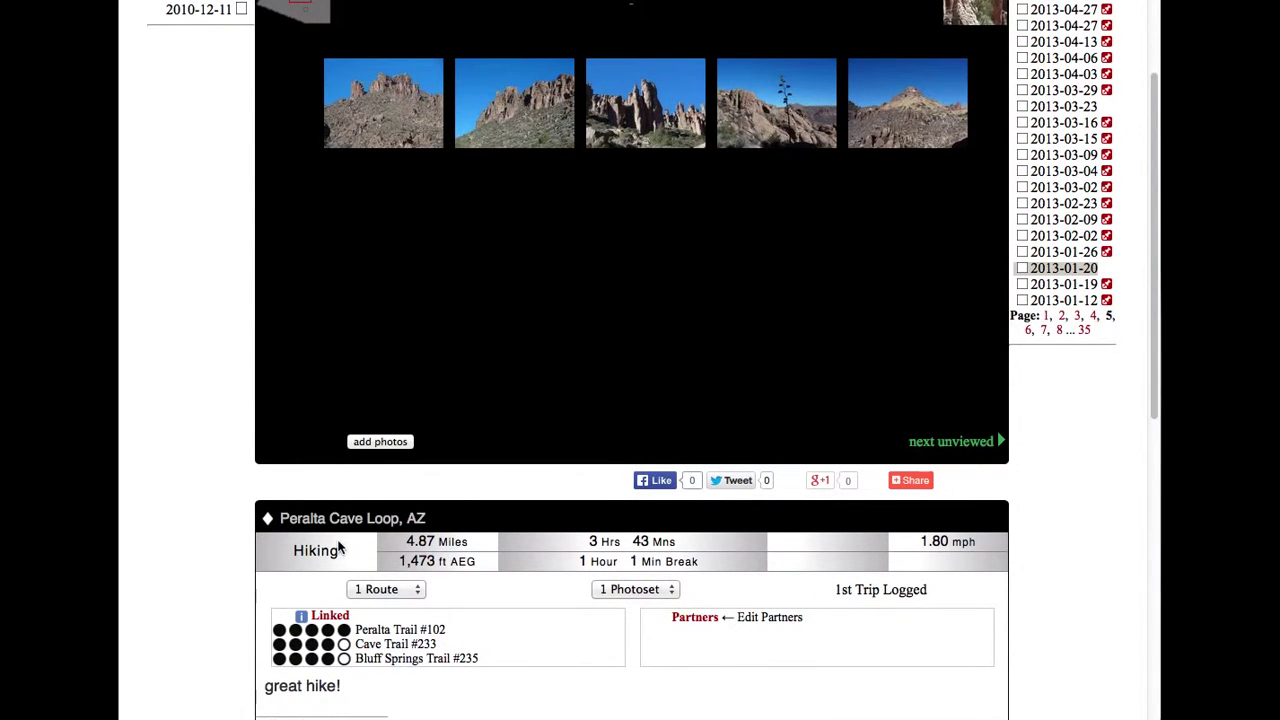
scroll(457, 491, "up", 3)
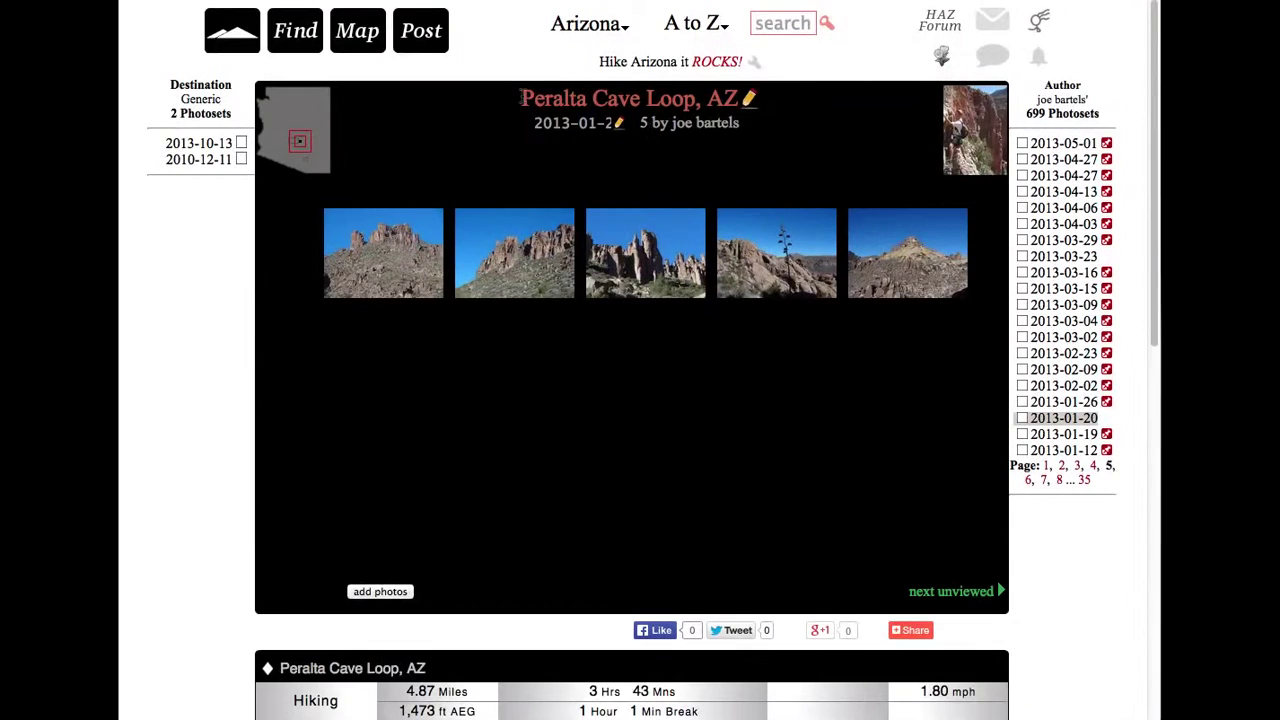
left_click_drag(522, 97, 685, 97)
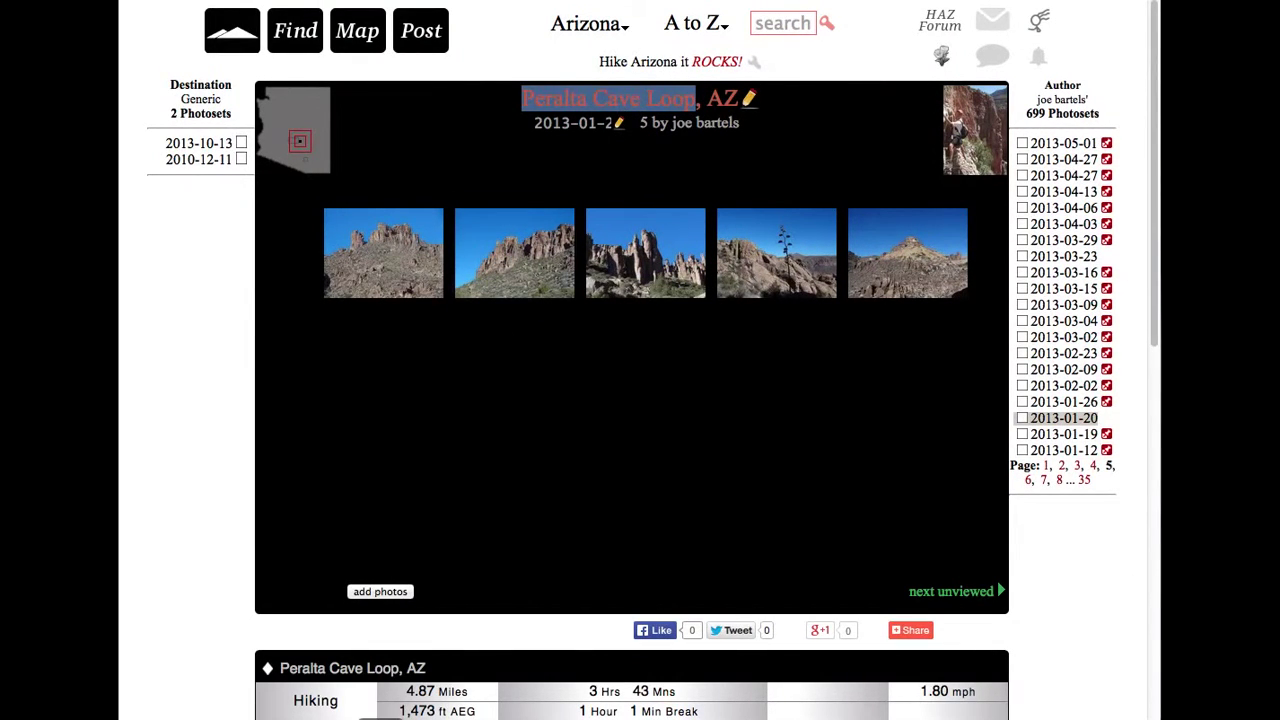
scroll(489, 651, "down", 2)
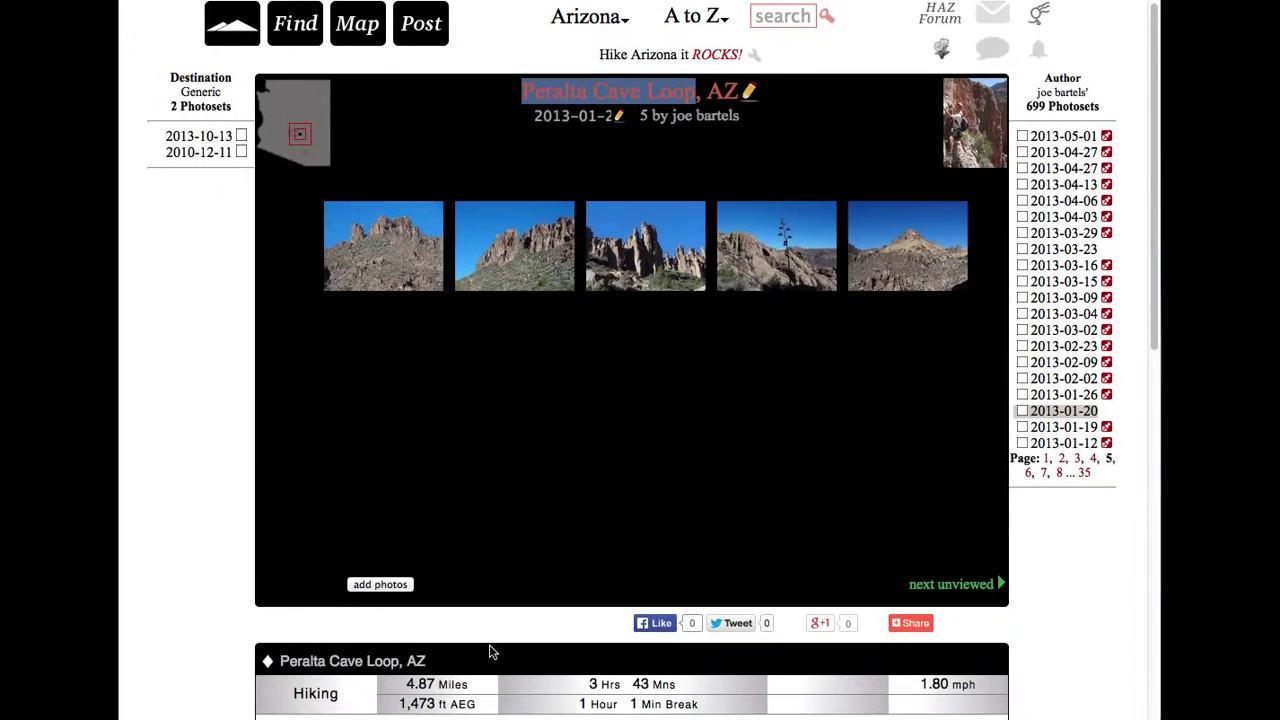
scroll(489, 642, "down", 3)
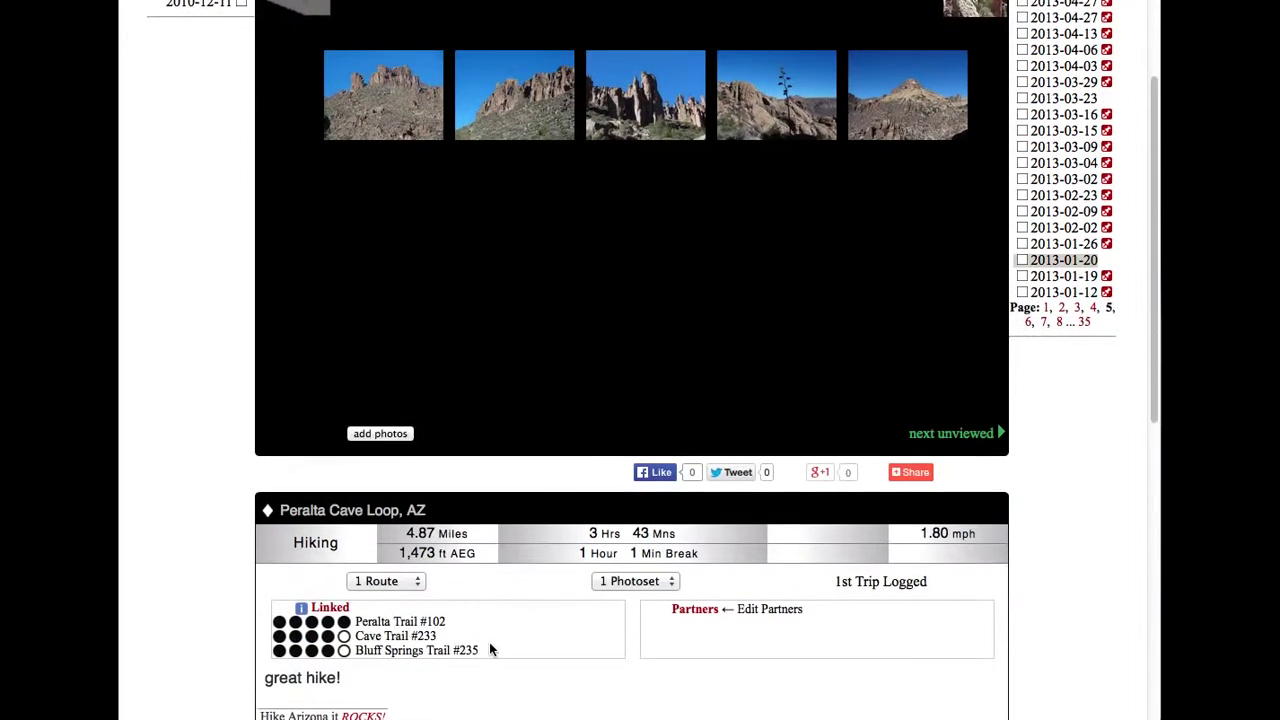
left_click(419, 573)
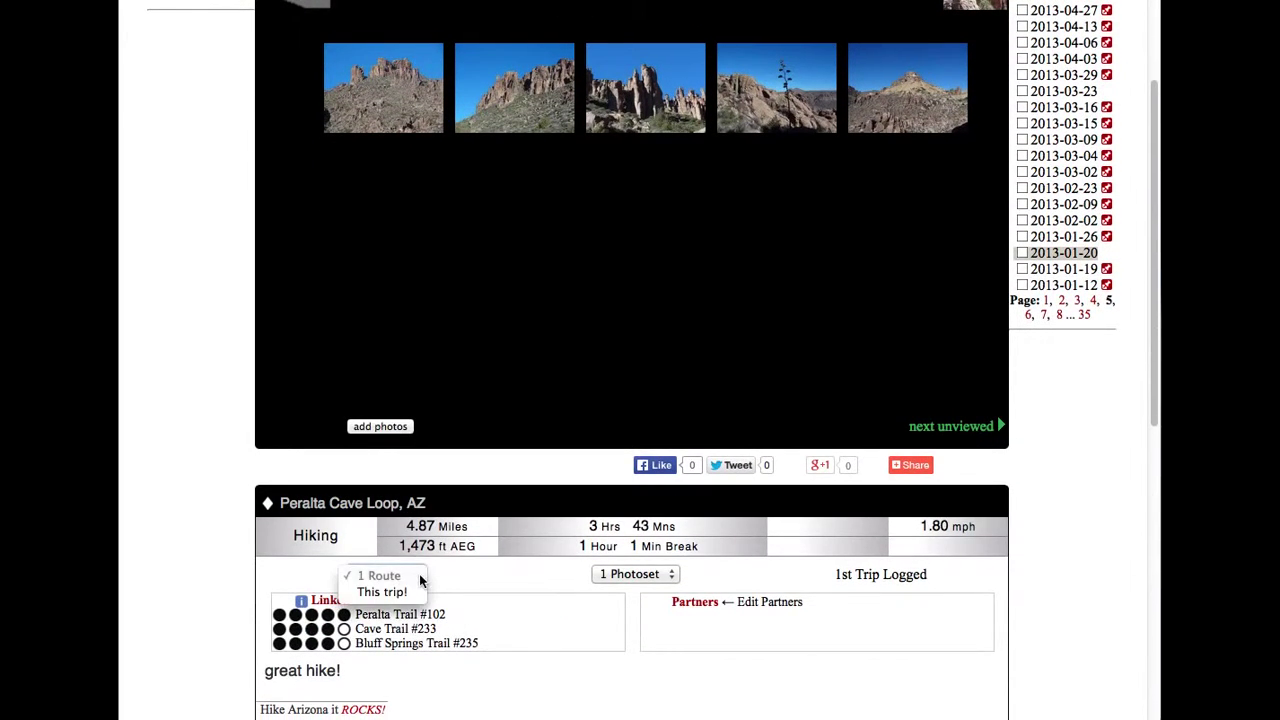
left_click(466, 583)
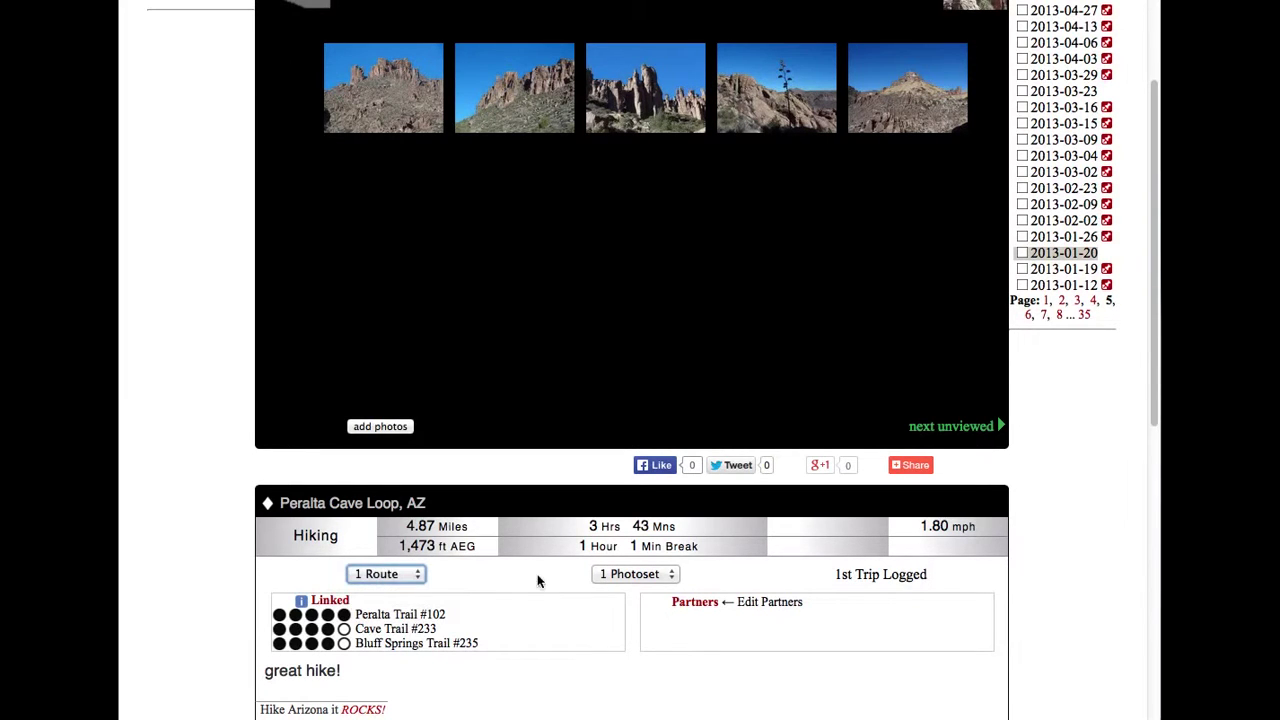
scroll(868, 346, "up", 5)
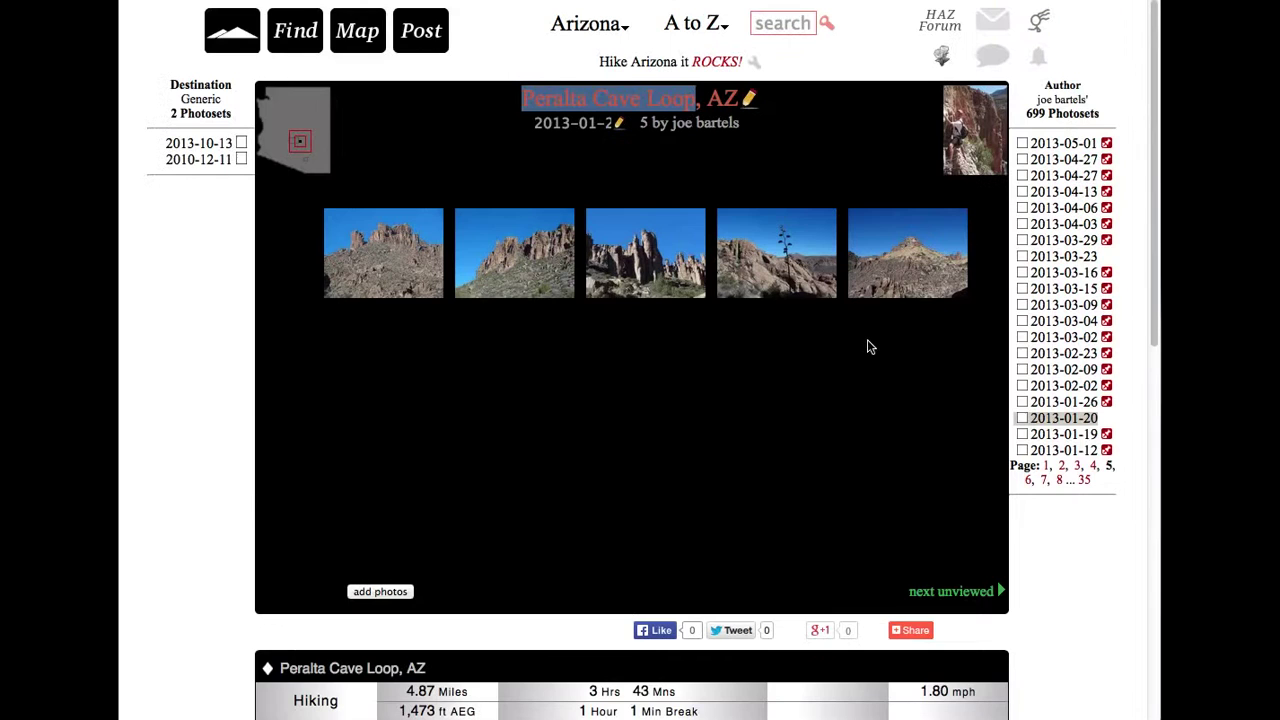